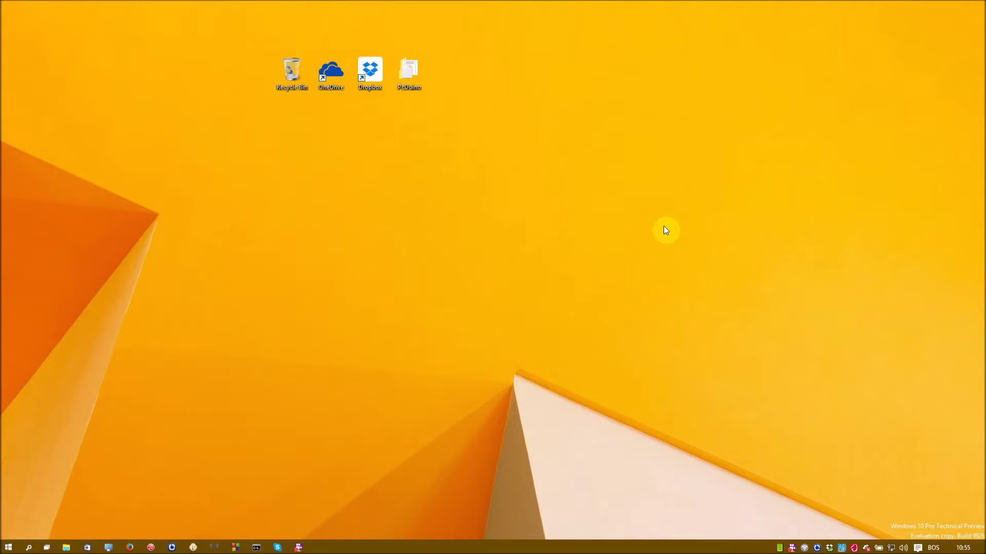
- Bring up Firefox on a blank New Tab page showing the site tiles
left_click_drag(268, 178, 625, 335)
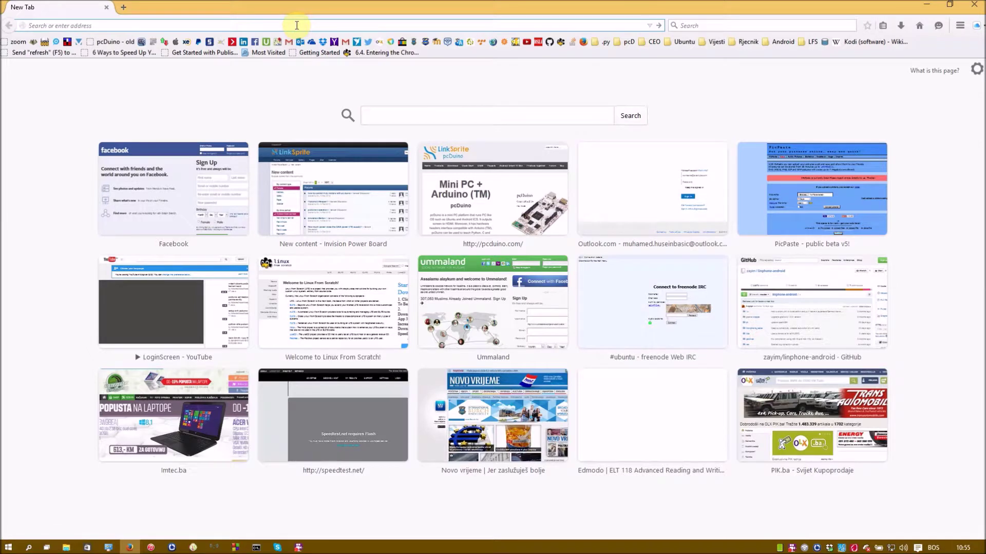
- Load the pcduino.com site and go to its Download page
type("pcdui")
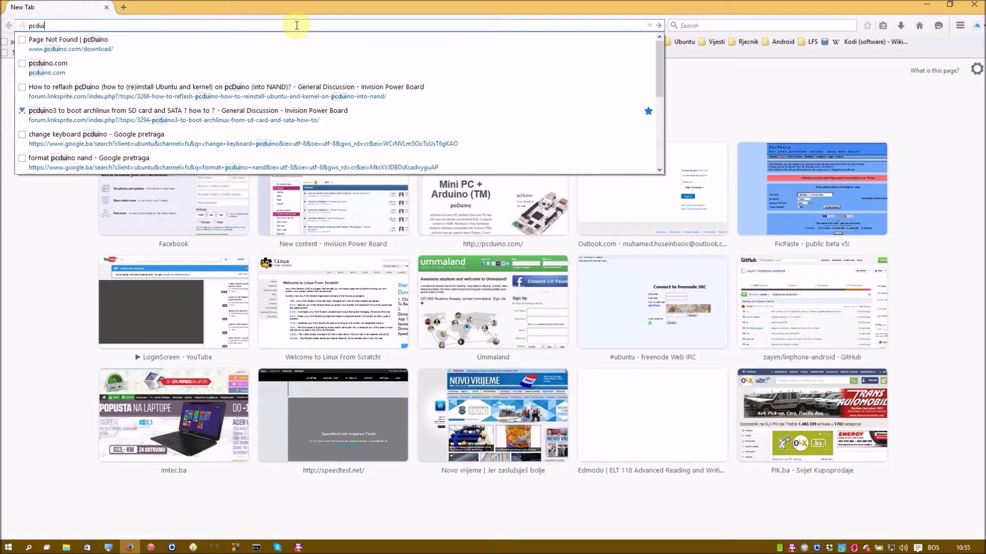
type("no")
key("Return")
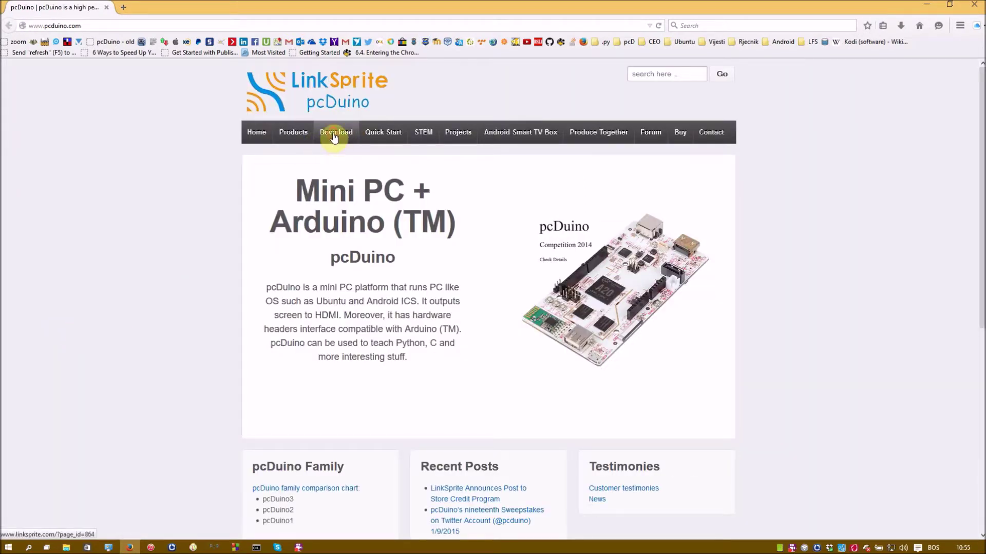
left_click(334, 134)
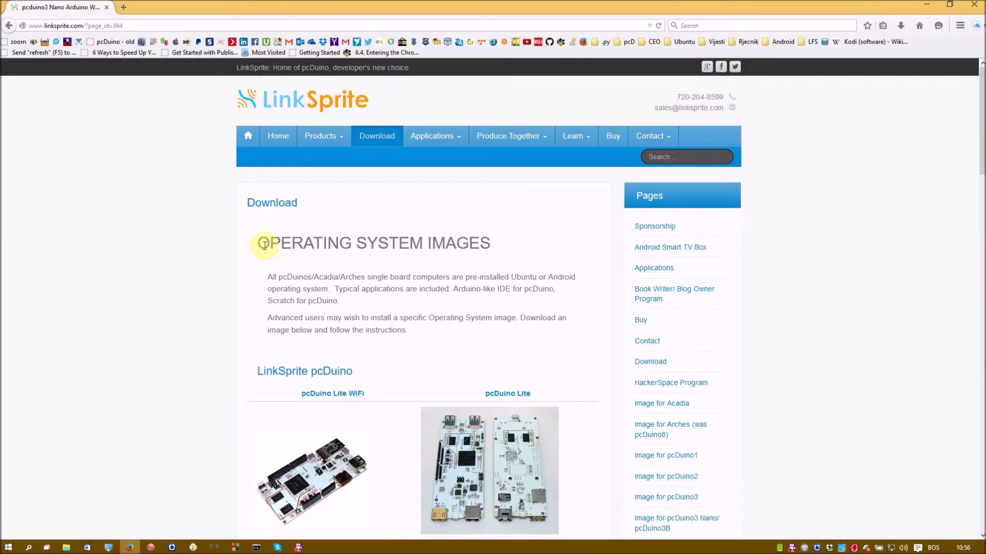
- Find the pcDuino3 entry under Operating System Images and open its images page
left_click_drag(255, 242, 493, 243)
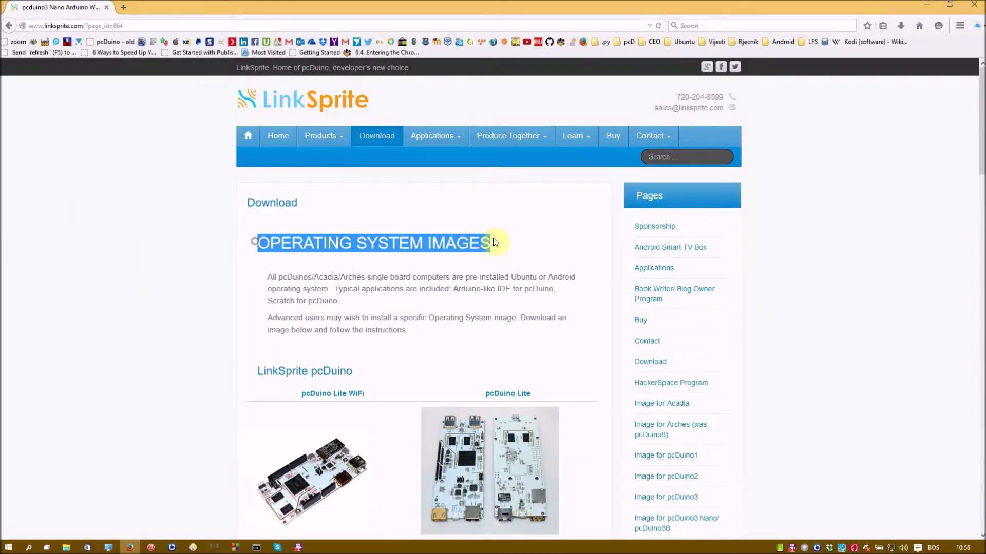
left_click(508, 243)
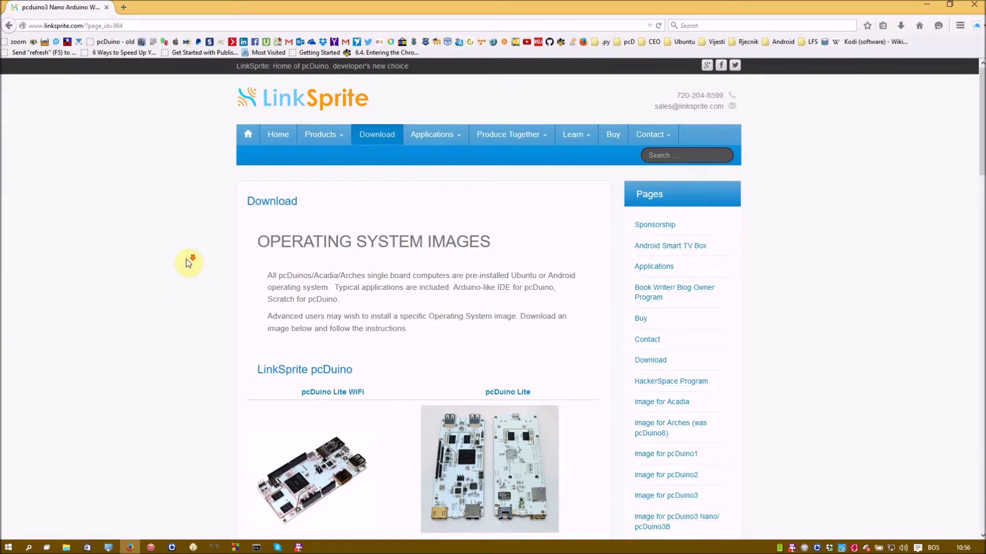
scroll(188, 263, "down", 3)
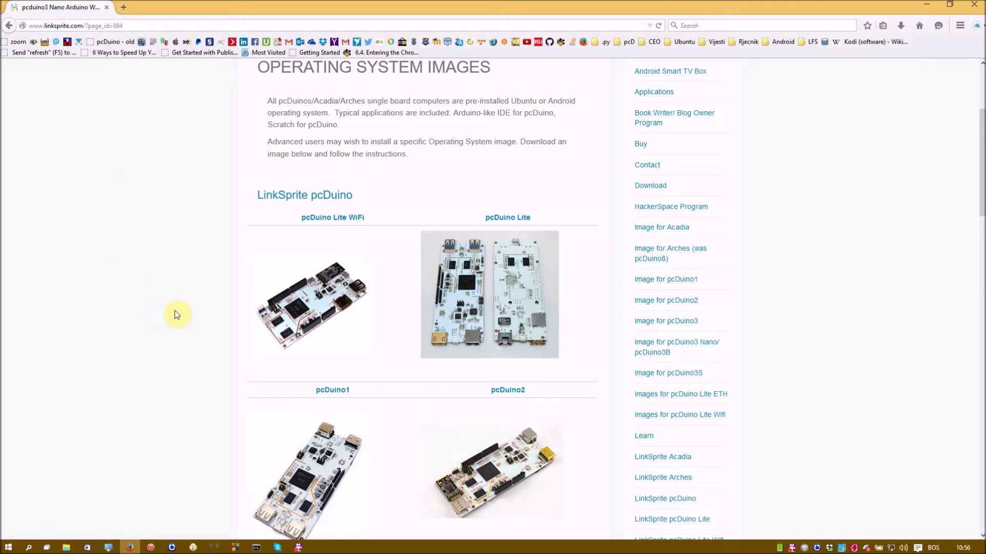
scroll(165, 301, "down", 5)
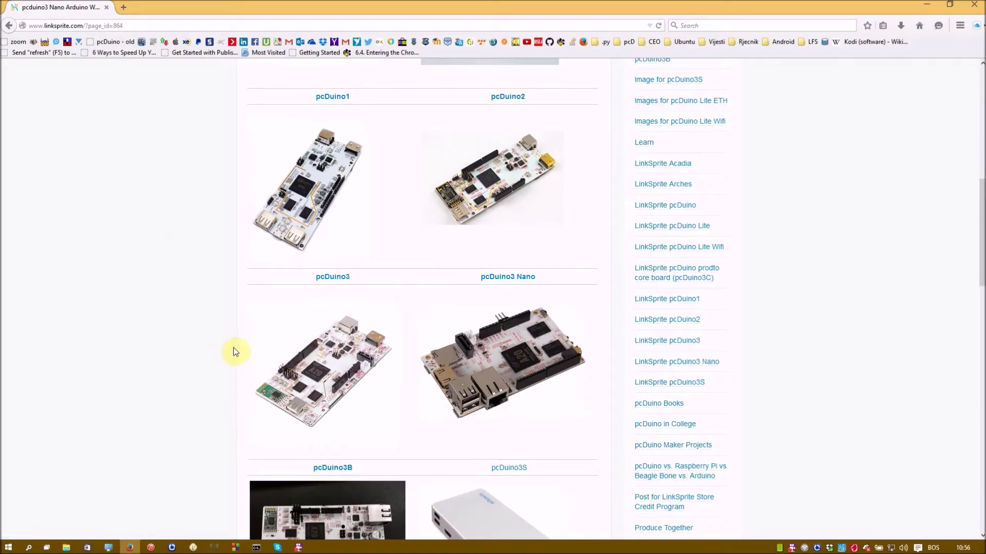
left_click(343, 279)
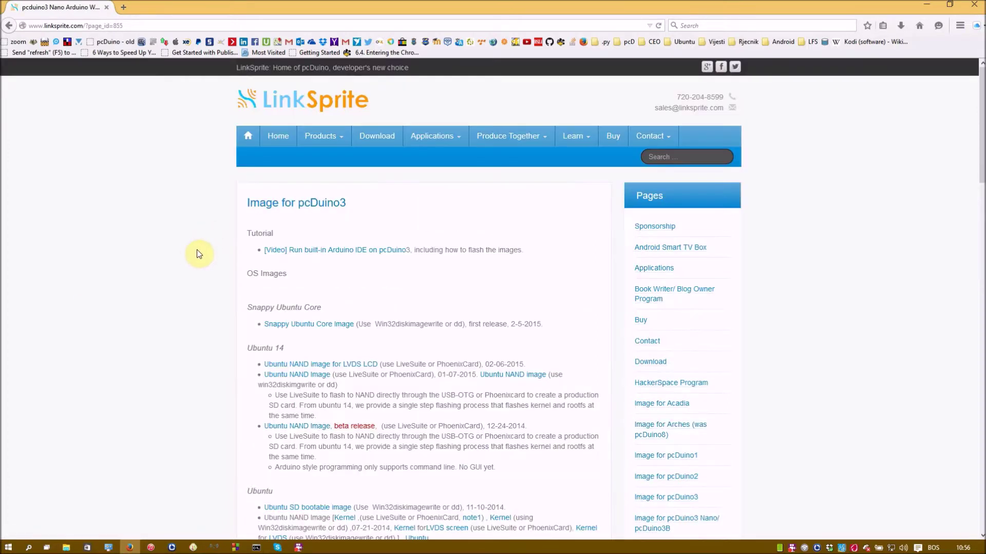
- Review the Image for pcDuino3 page title and its Ubuntu 14 section
left_click_drag(247, 202, 345, 204)
left_click(367, 212)
scroll(209, 242, "down", 2)
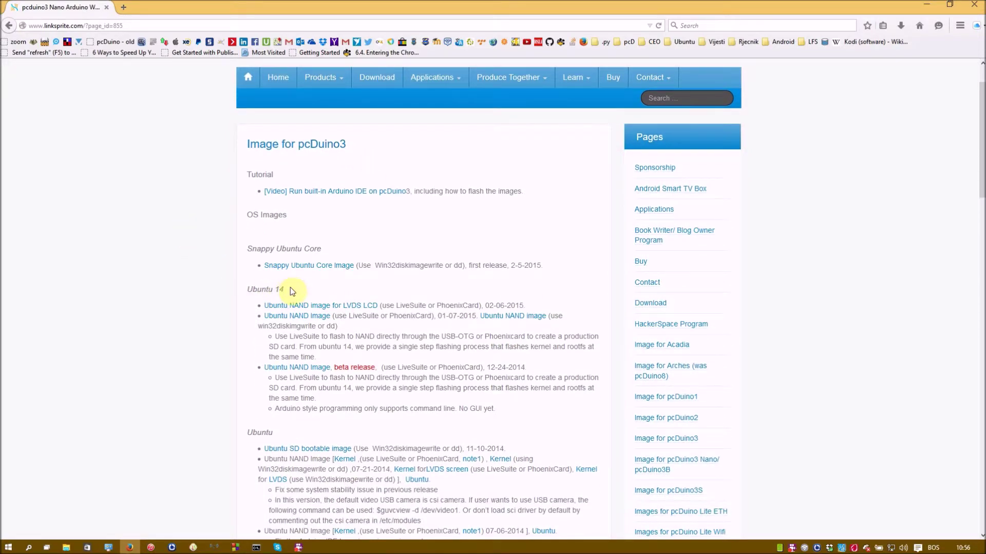
left_click_drag(285, 289, 249, 290)
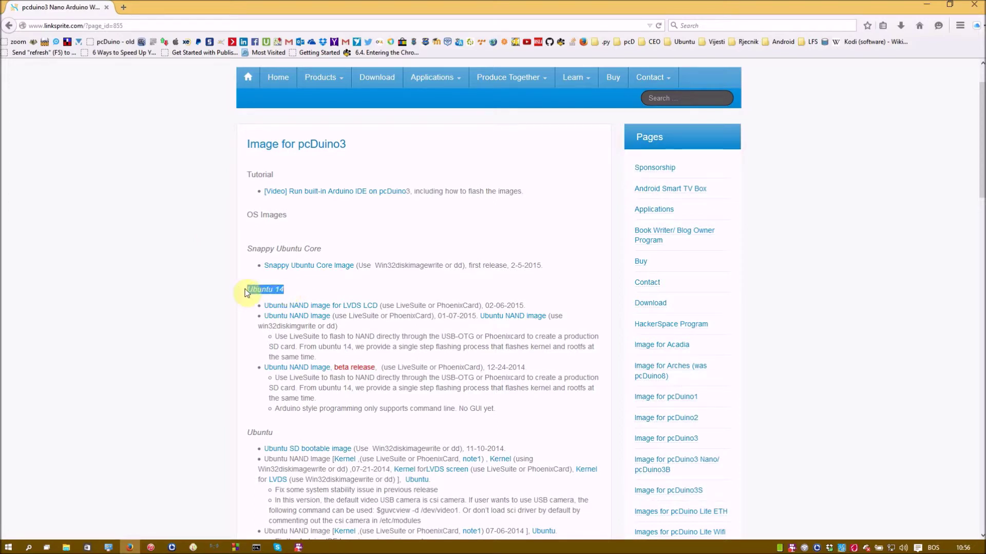
left_click(298, 292)
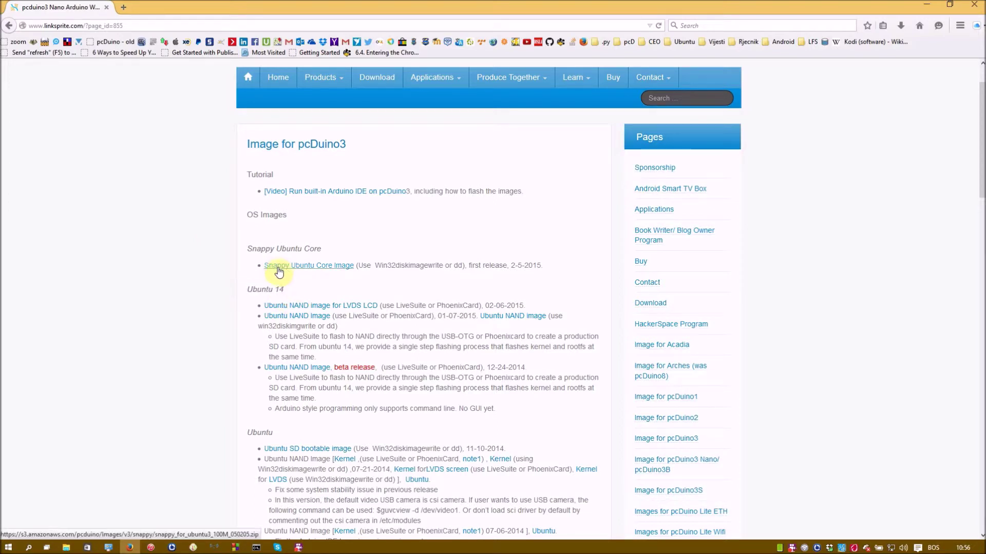
- Read the win32diskimgwrite flashing-tool notes in the Ubuntu image listings
scroll(278, 271, "down", 2)
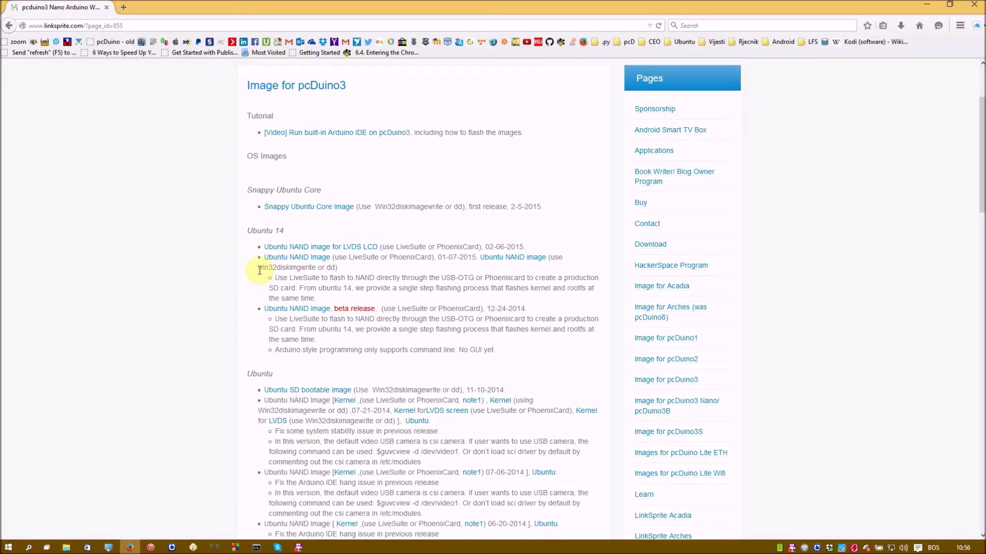
left_click_drag(270, 267, 315, 266)
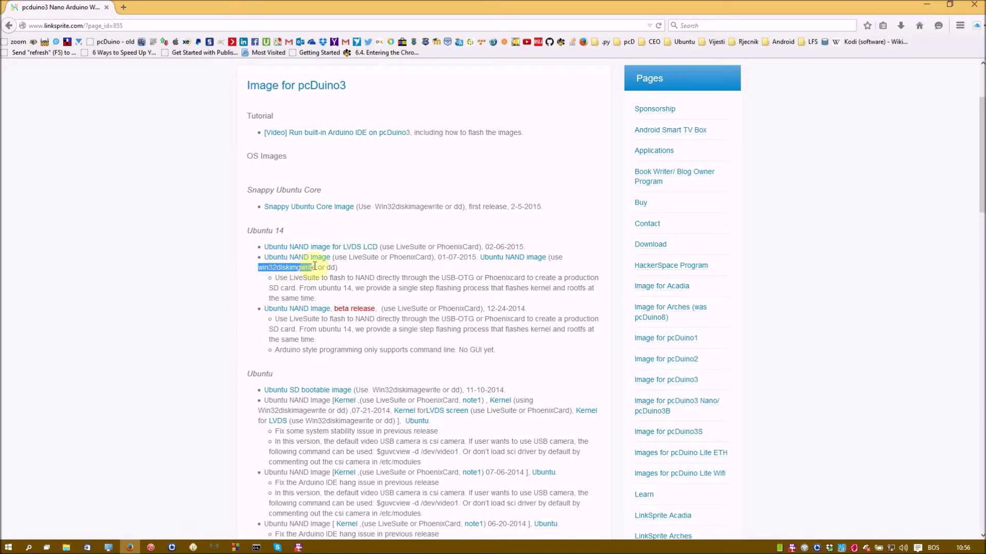
left_click(253, 282)
left_click_drag(257, 266, 319, 266)
left_click(310, 266)
scroll(237, 252, "down", 15)
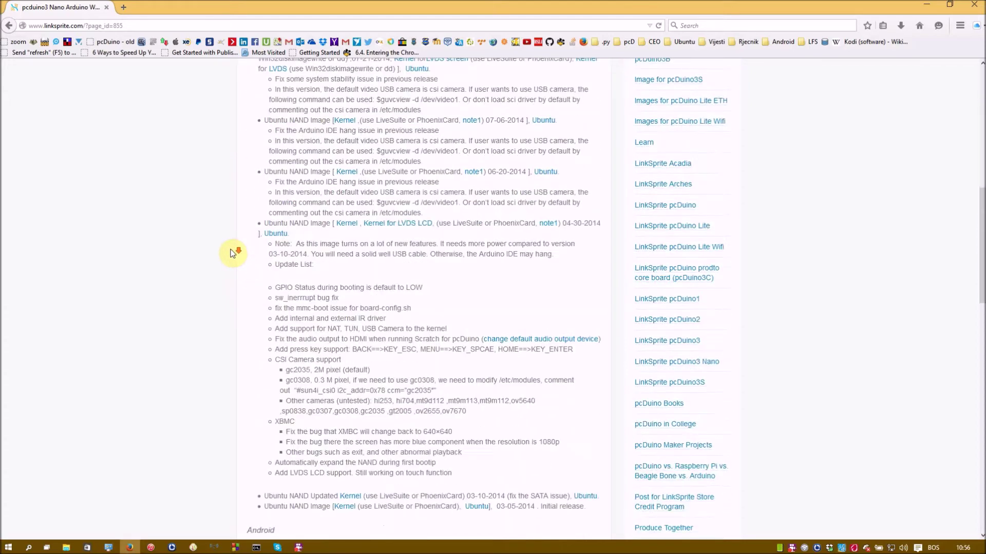
- Locate the Tools section on the pcDuino3 images page
scroll(190, 253, "down", 5)
scroll(190, 232, "up", 7)
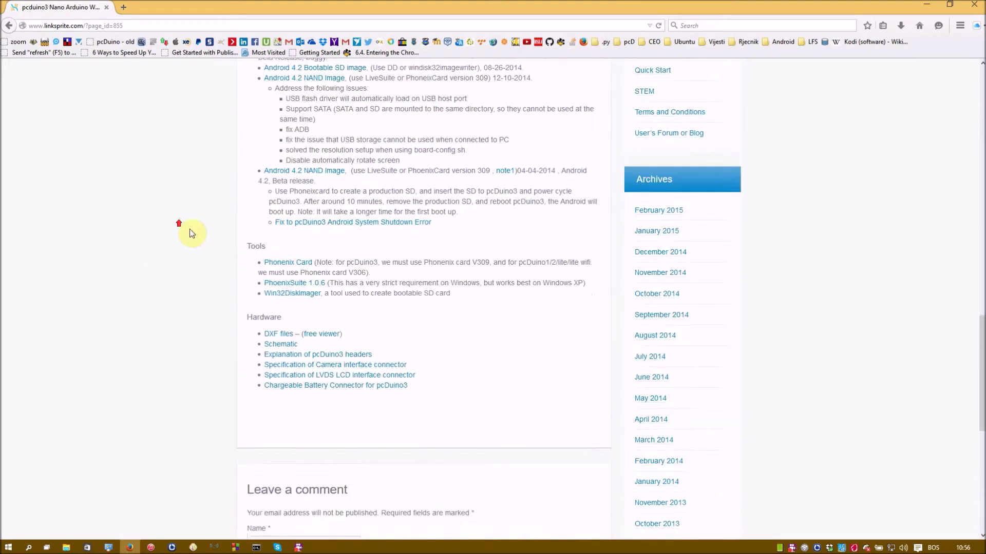
scroll(256, 275, "down", 1)
double_click(257, 274)
left_click(245, 280)
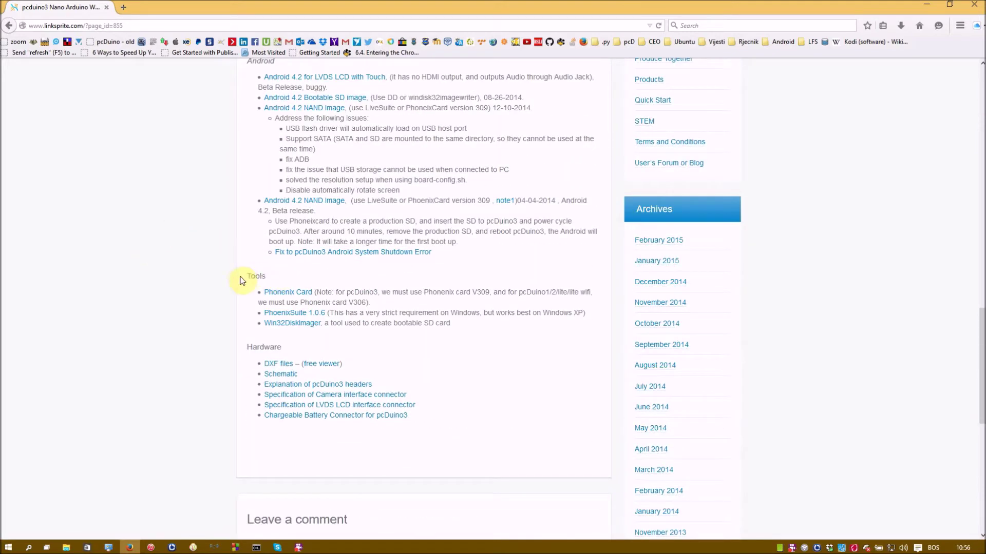
left_click_drag(244, 280, 279, 275)
left_click(290, 275)
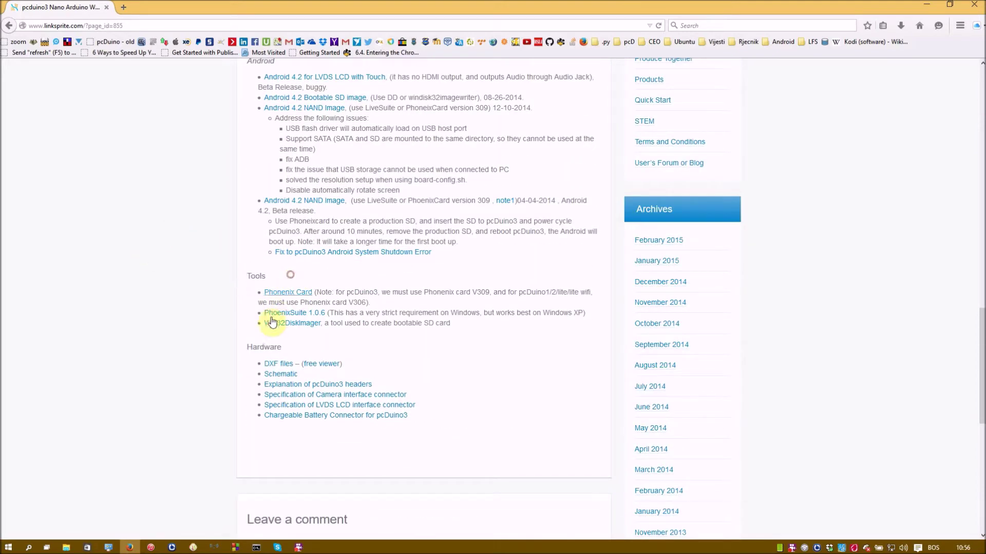
- Save win32diskimager-v0.7-binary.zip and close its tab, returning to the pcDuino3 page
middle_click(308, 324)
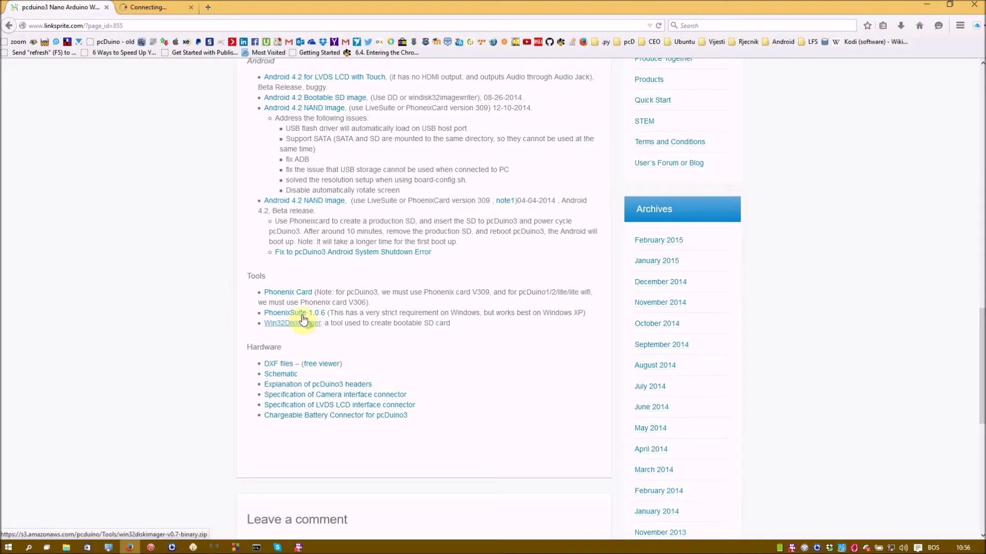
left_click(149, 6)
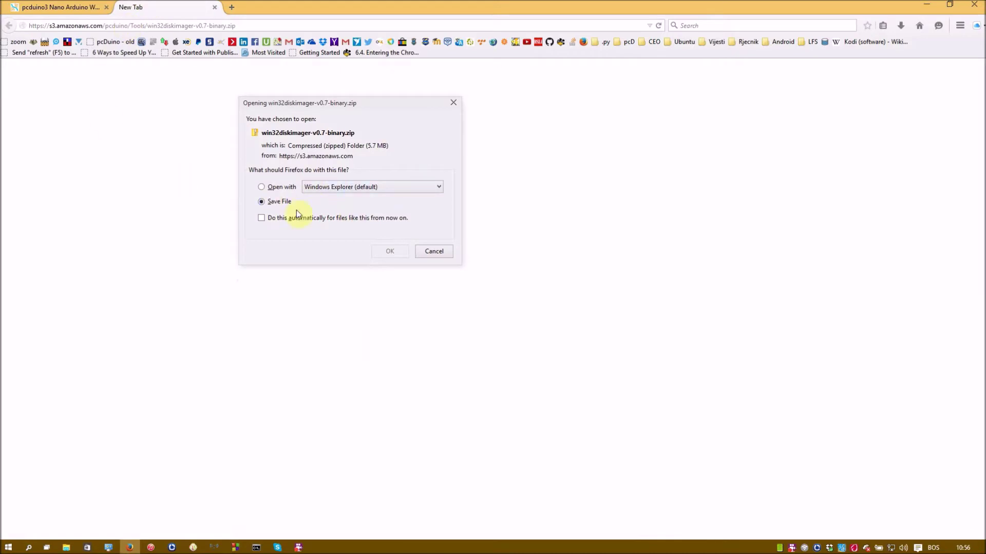
left_click(425, 224)
left_click(390, 252)
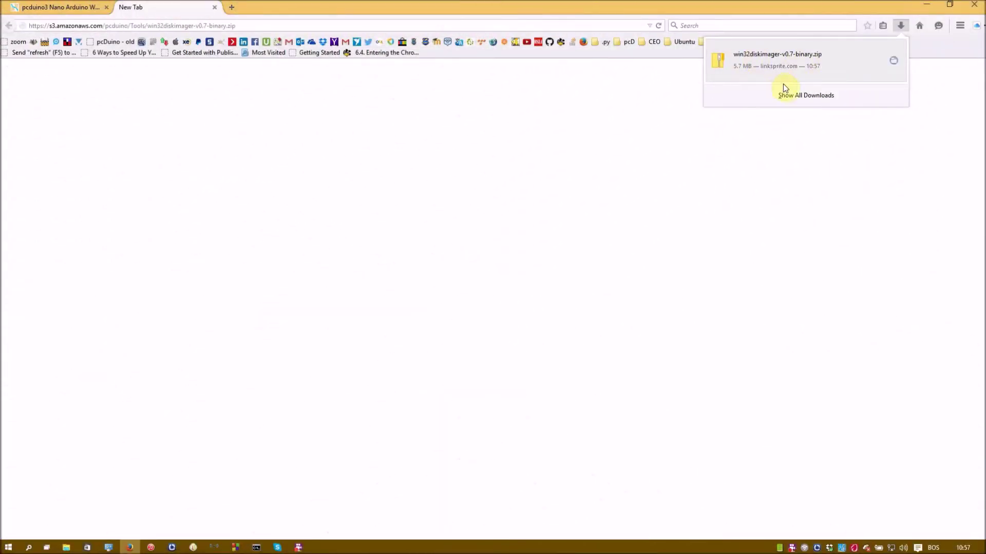
left_click(215, 7)
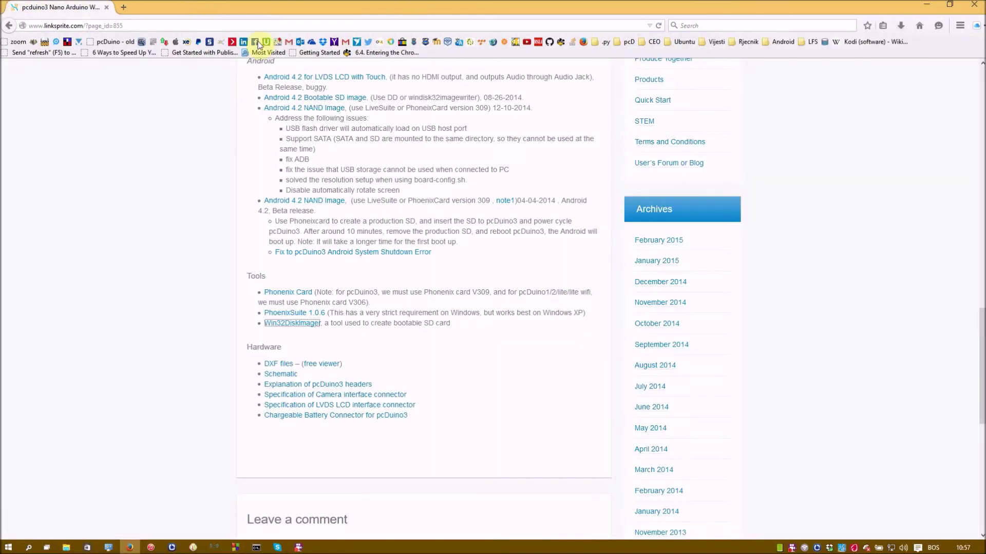
scroll(211, 278, "up", 10)
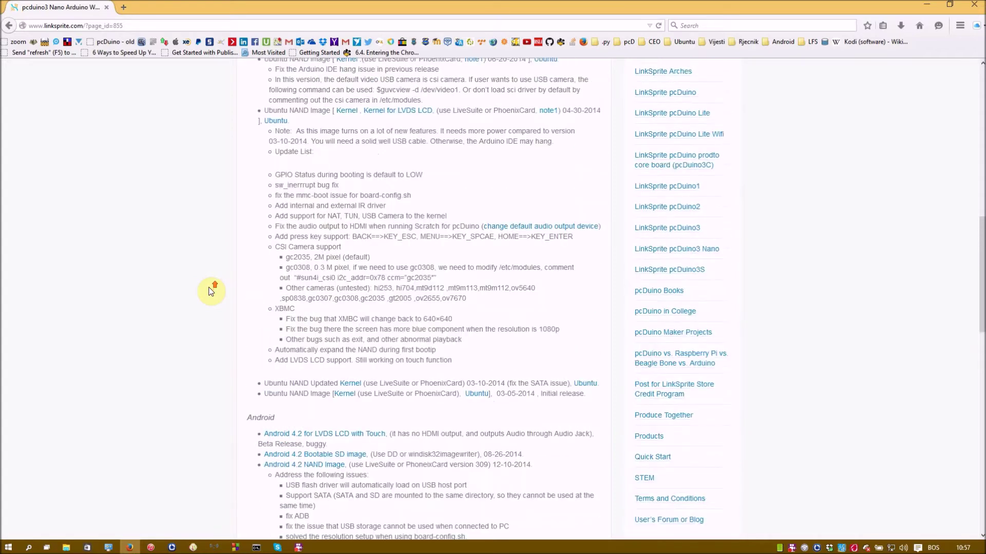
scroll(208, 293, "up", 7)
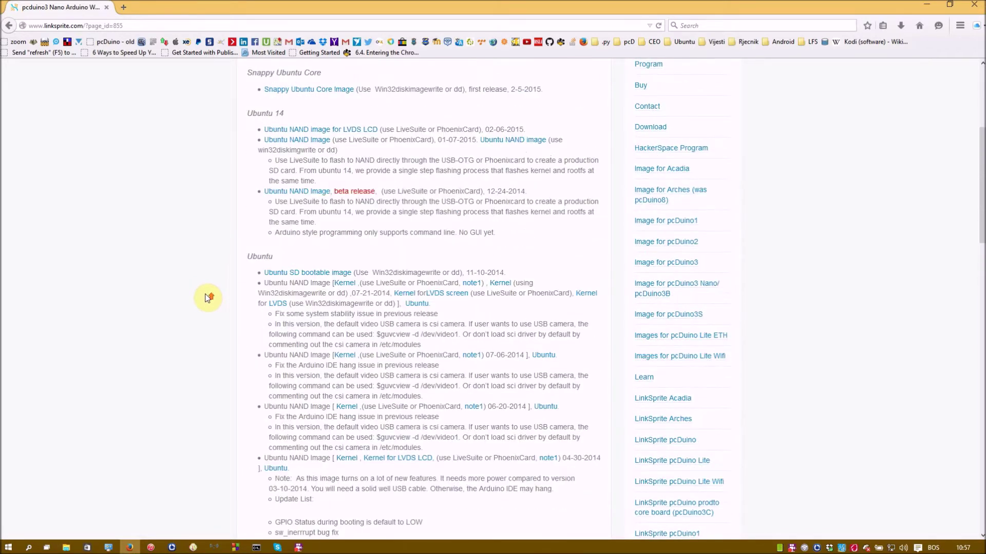
scroll(208, 298, "up", 3)
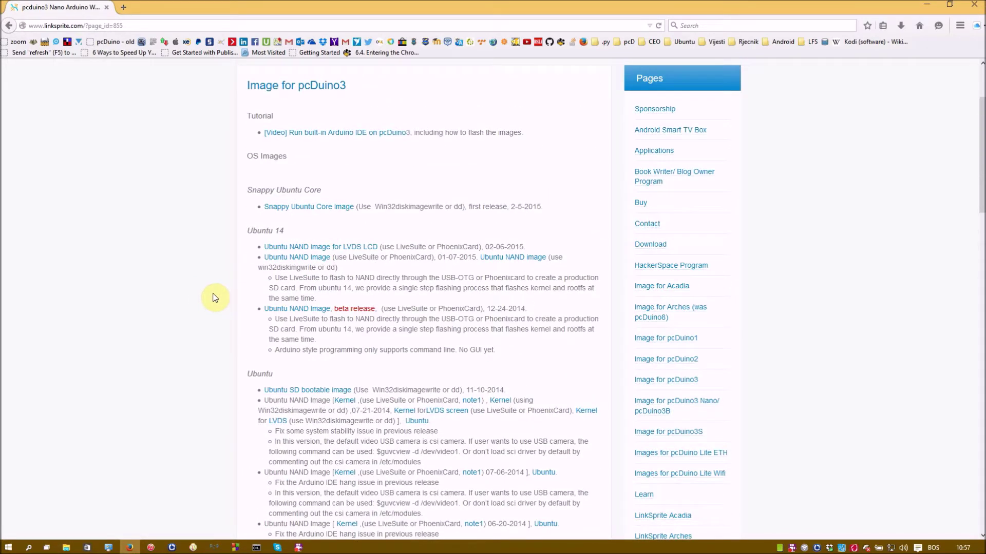
scroll(216, 297, "up", 3)
scroll(279, 167, "down", 4)
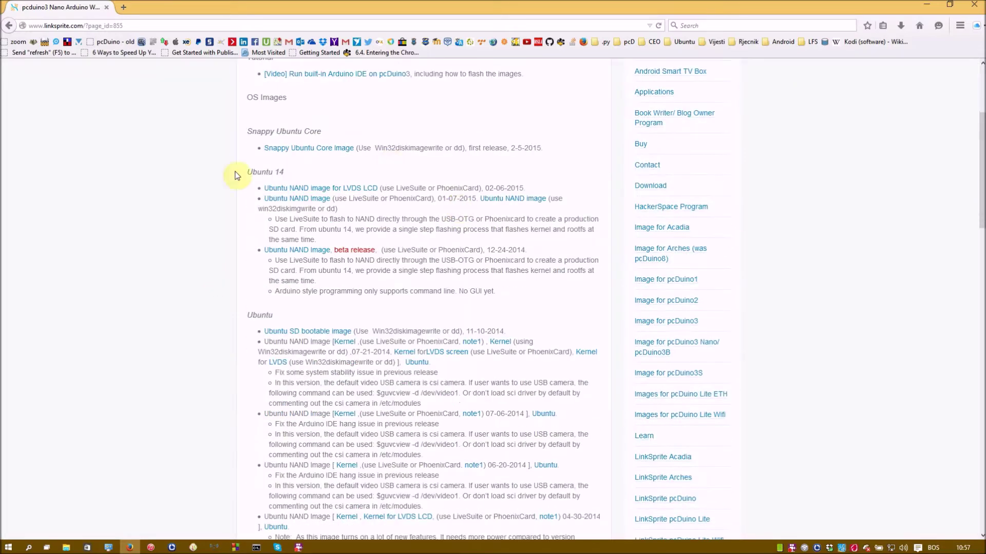
left_click_drag(293, 171, 257, 171)
left_click(295, 168)
left_click(309, 173)
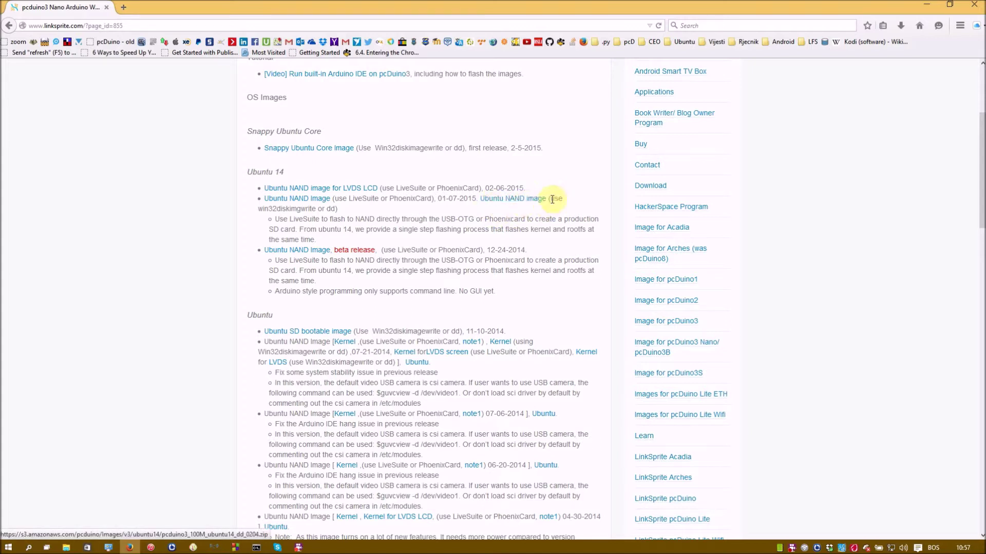
left_click_drag(549, 199, 316, 209)
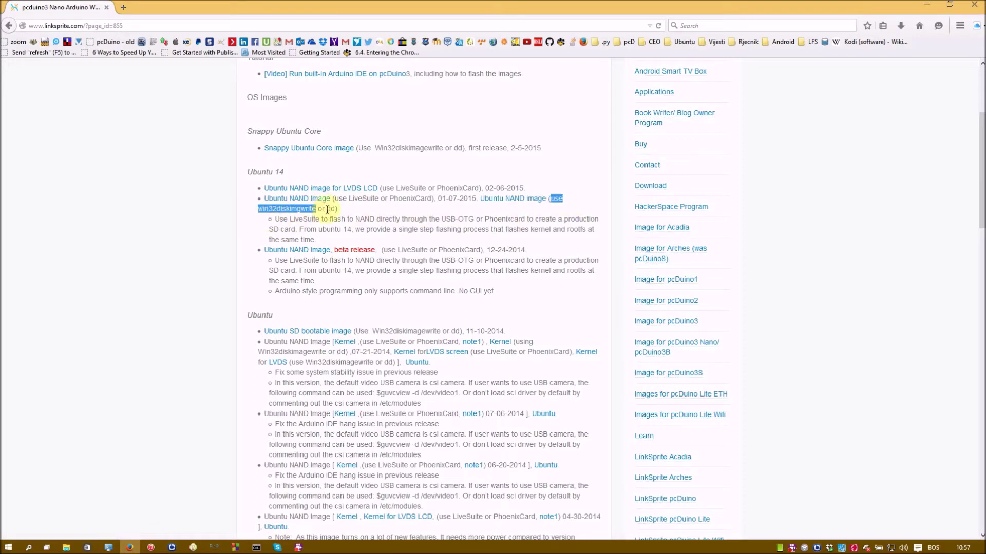
left_click(445, 206)
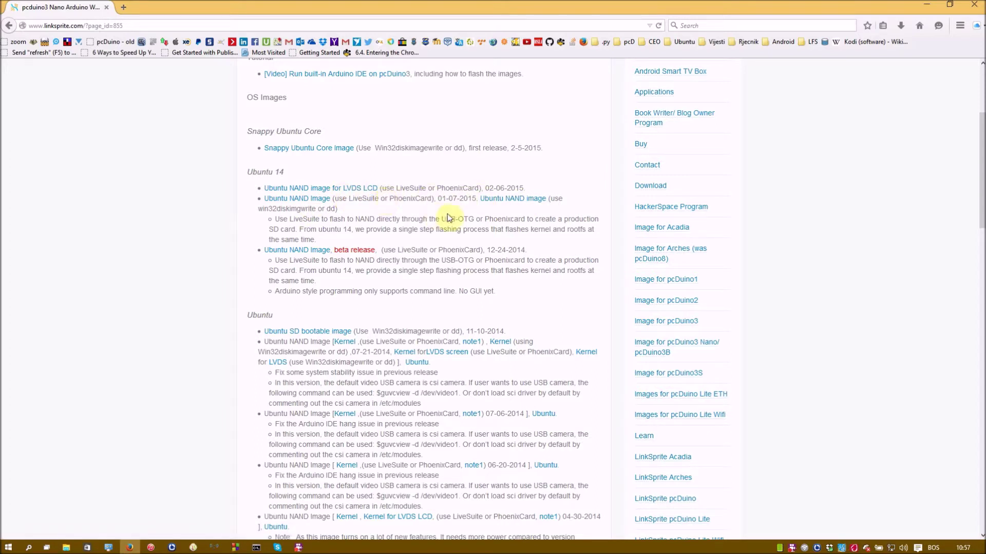
- Save the 568 MB pcduino3_100M_ubuntu14_dd_0204.zip Ubuntu 14 NAND image
left_click(517, 203)
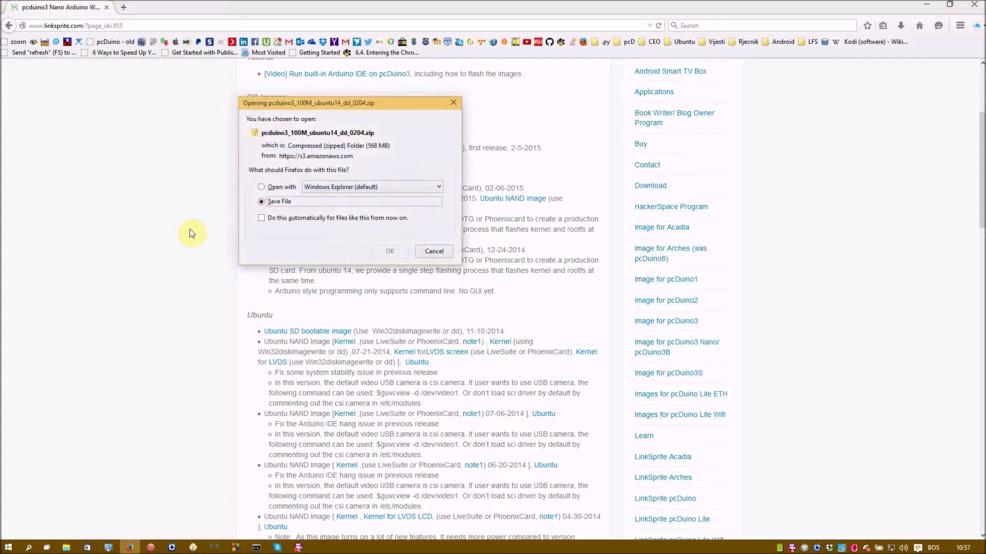
left_click(390, 251)
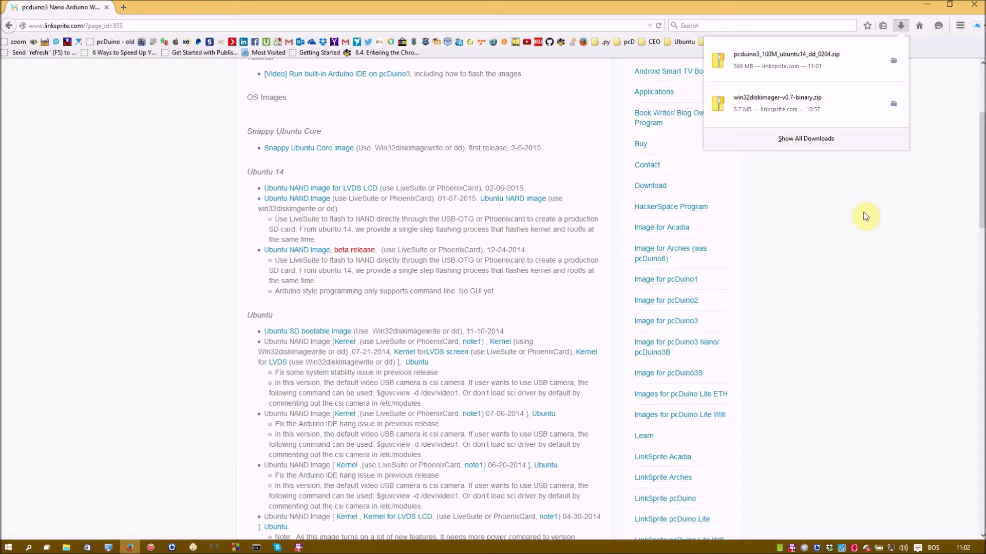
right_click(804, 547)
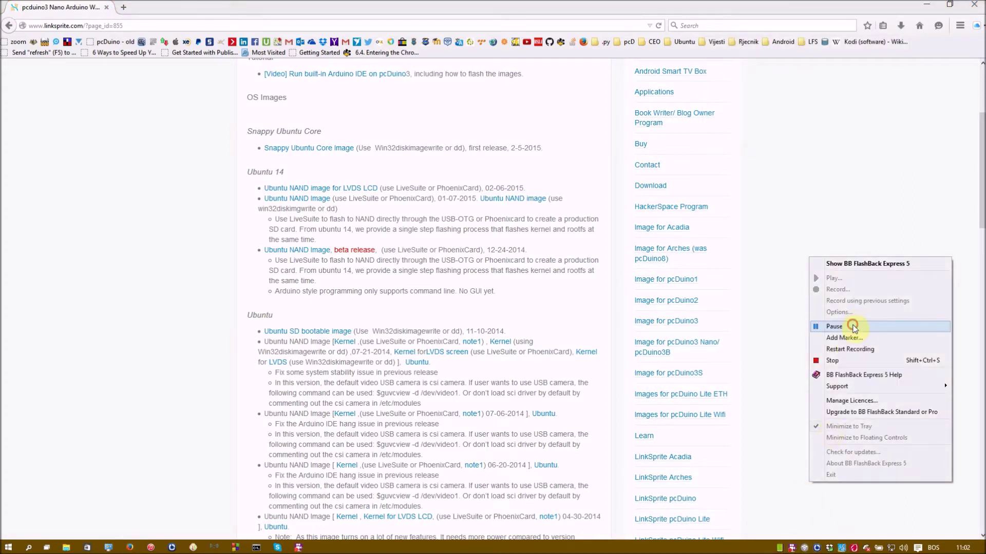
left_click(852, 326)
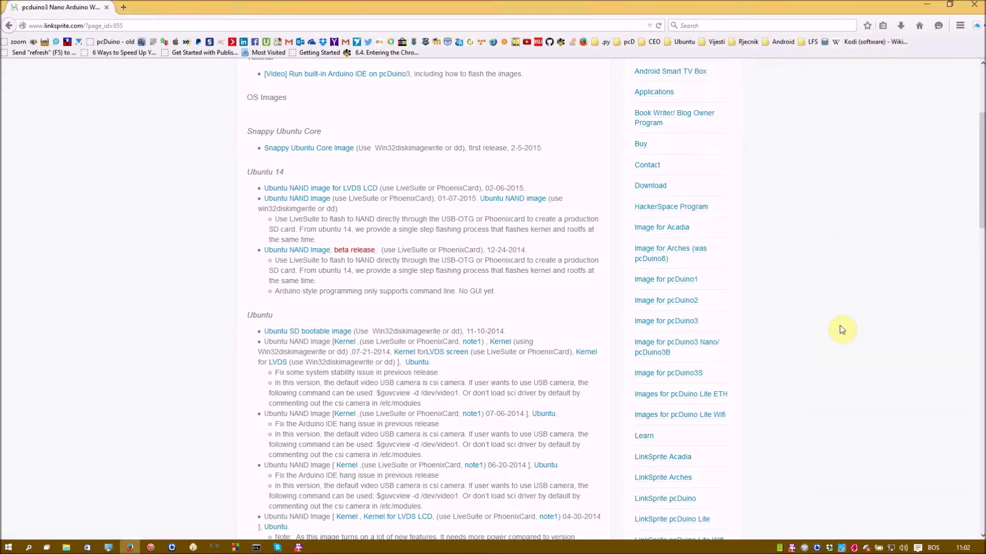
- Close Firefox and view both downloaded zips in File Explorer's Downloads folder, widening Date modified
left_click(975, 4)
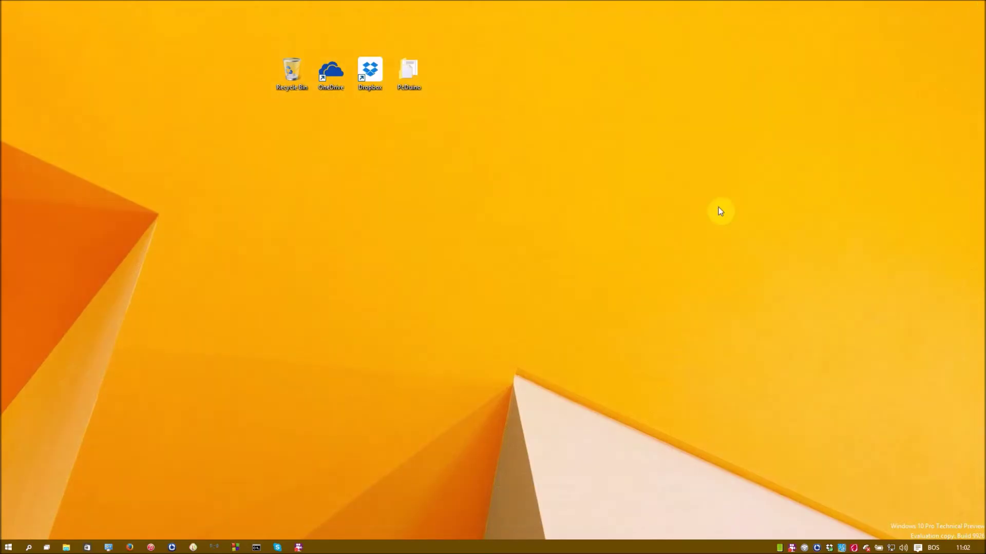
left_click(67, 548)
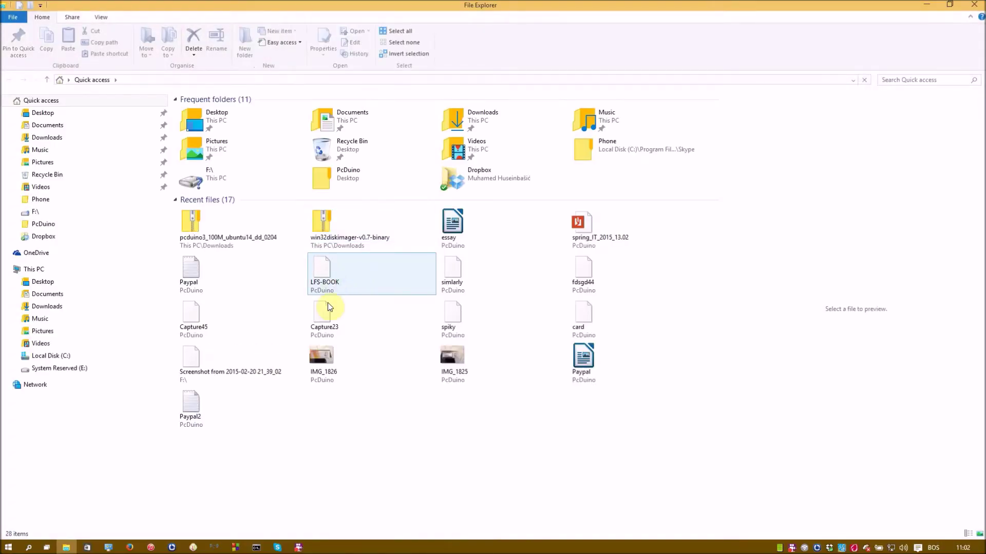
left_click(51, 138)
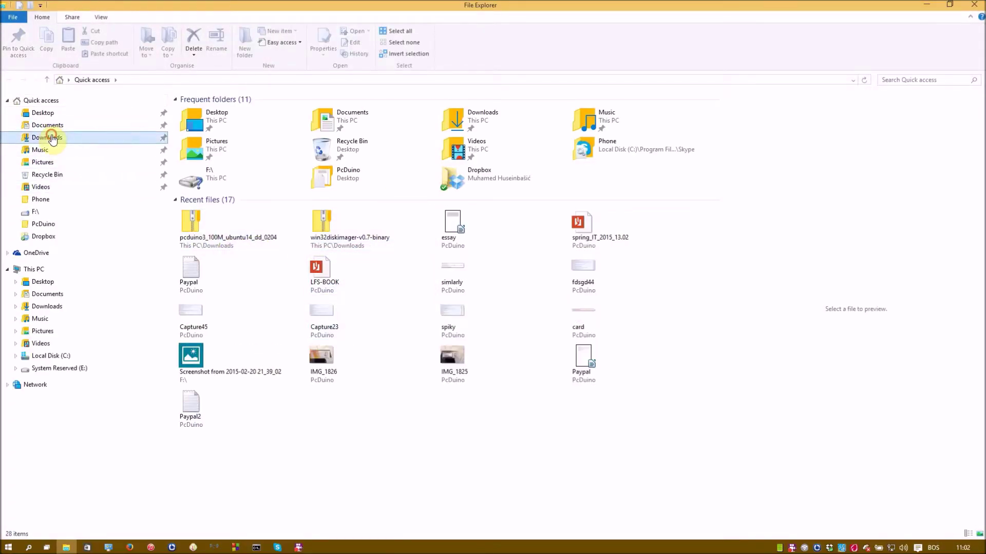
left_click_drag(281, 161, 238, 103)
left_click(270, 160)
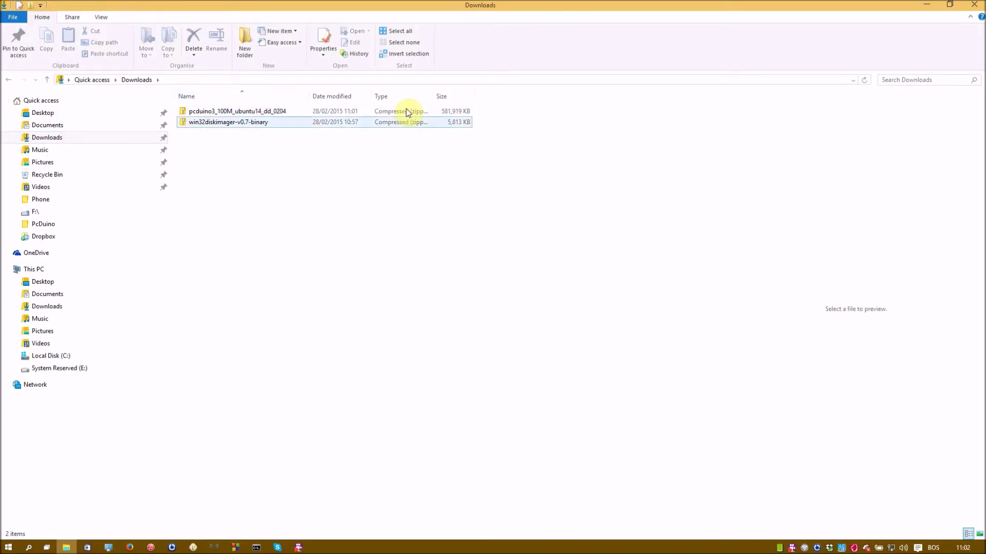
left_click_drag(371, 96, 442, 96)
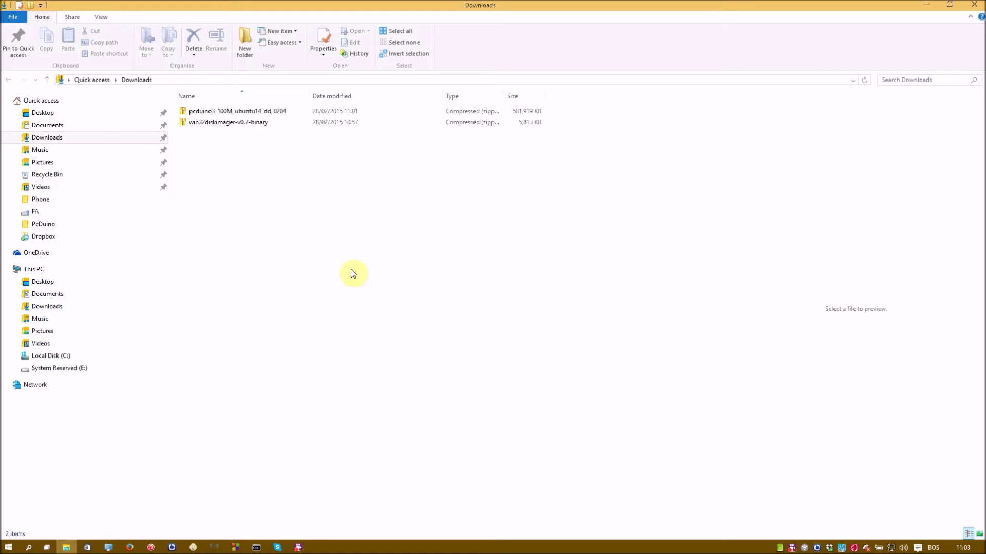
left_click(195, 123)
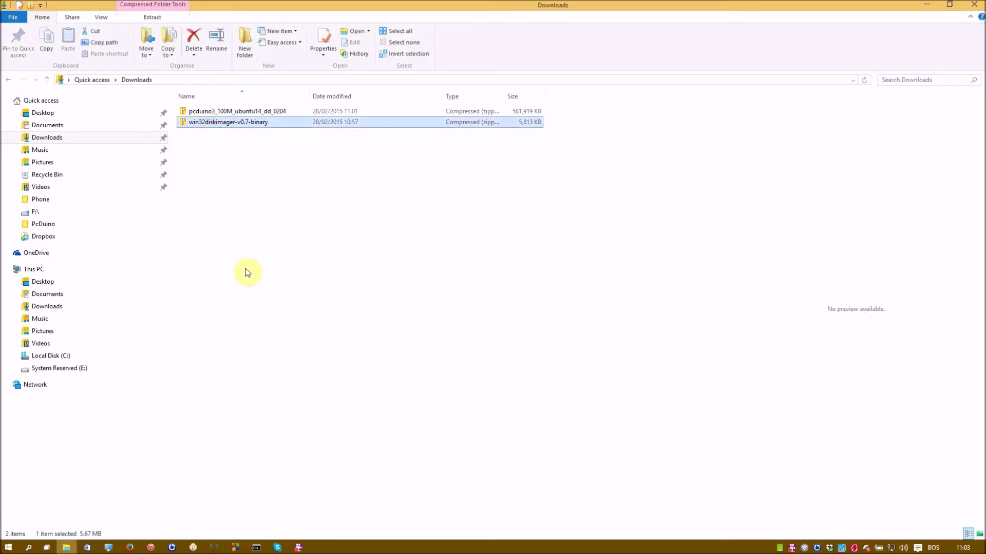
- Extract the win32diskimager zip into its suggested folder in Downloads
right_click(234, 125)
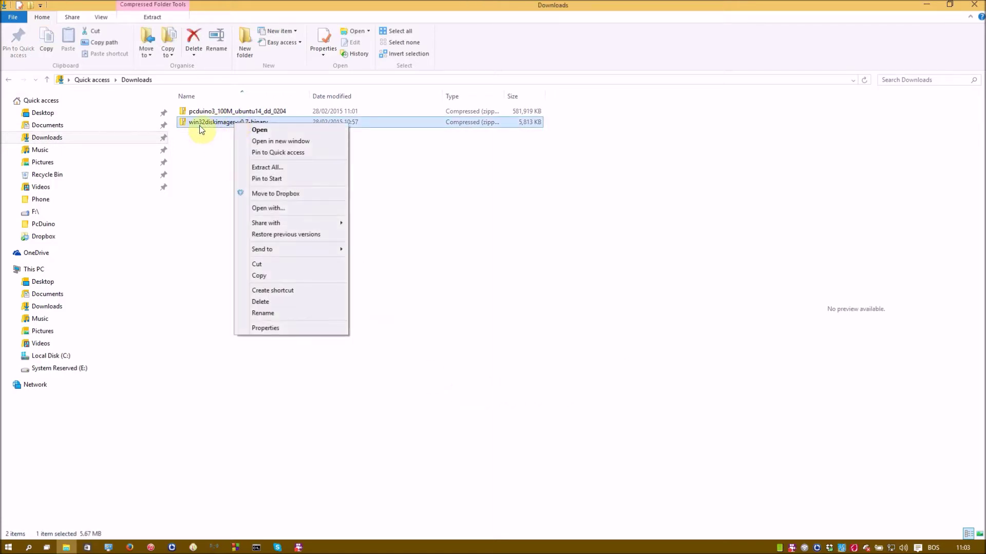
left_click(283, 167)
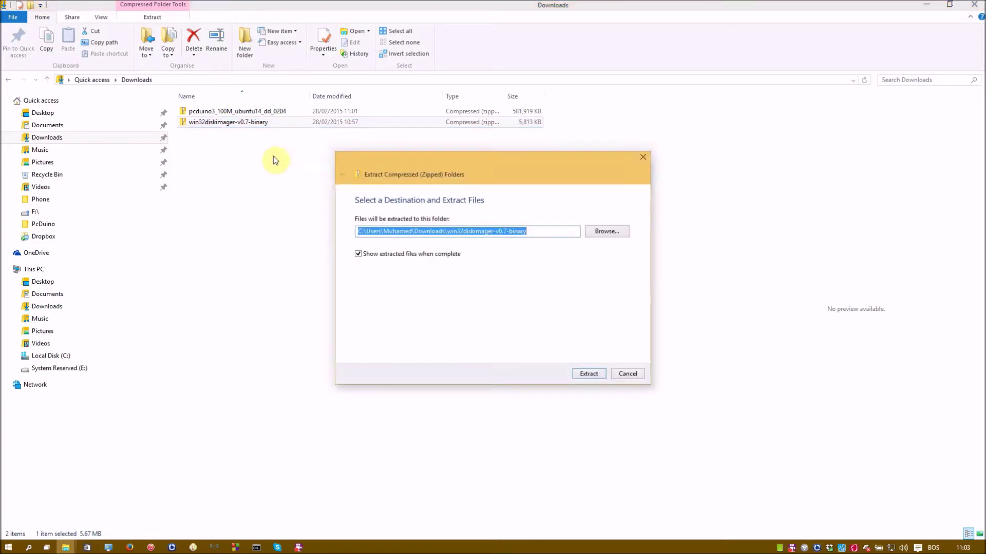
left_click(588, 374)
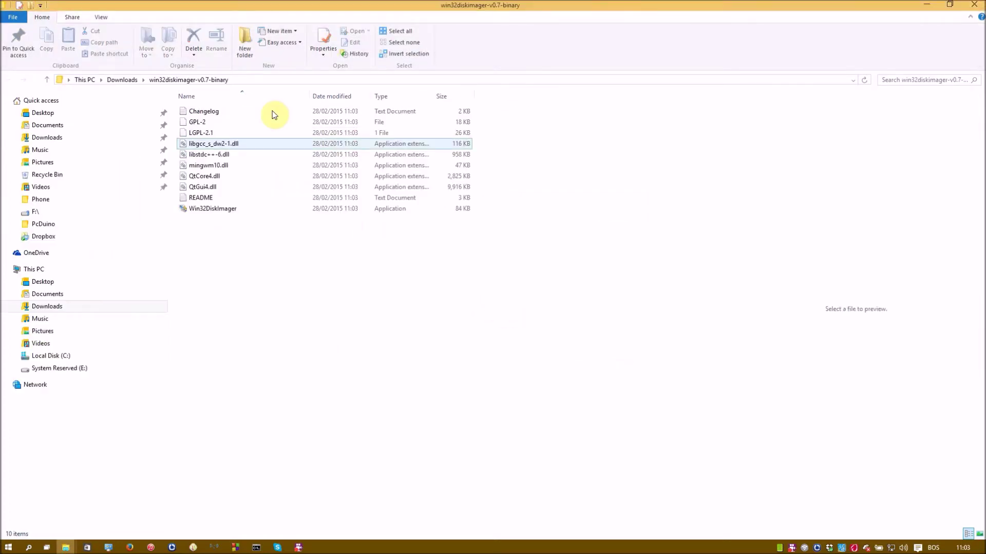
left_click(975, 5)
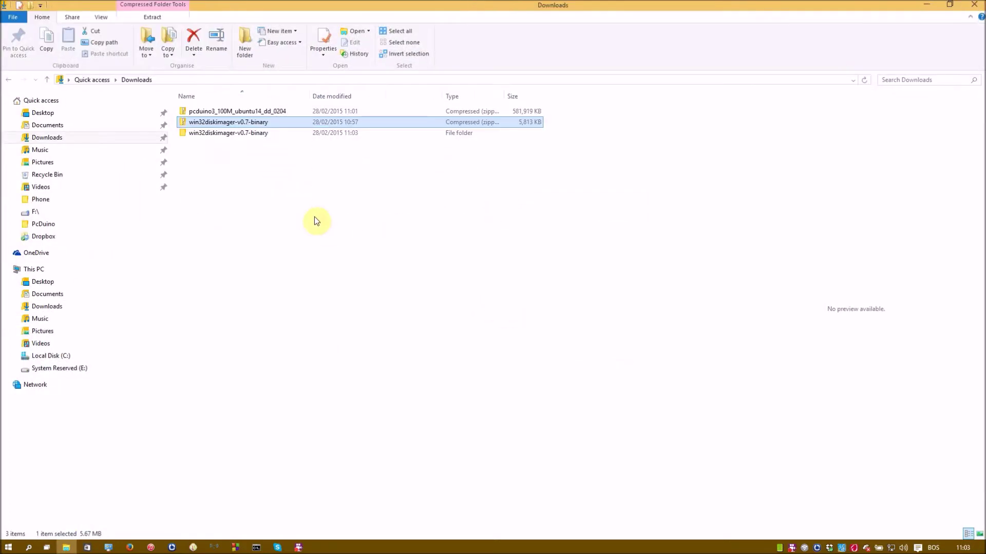
- Delete the win32diskimager zip and open the extracted win32diskimager-v0.7-binary folder
left_click(245, 133)
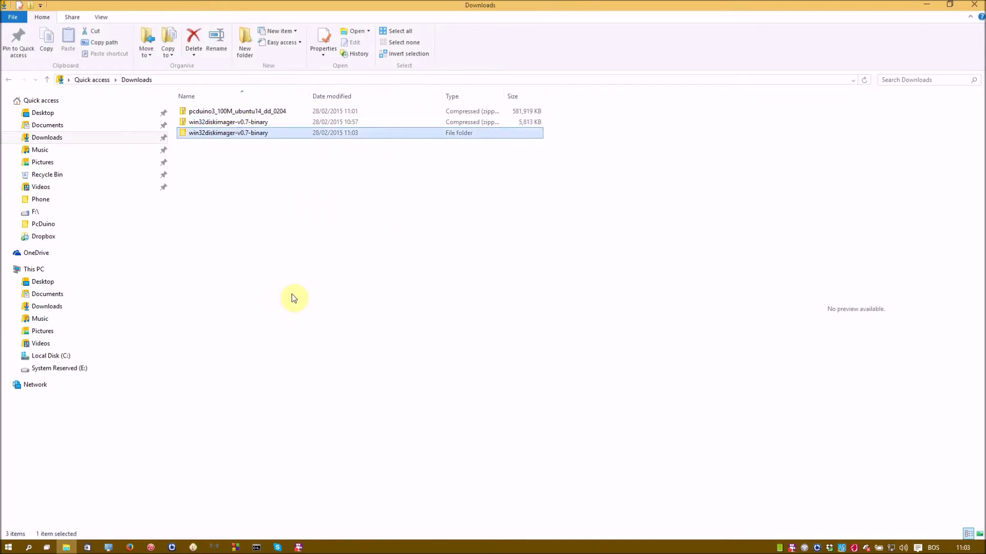
key("Return")
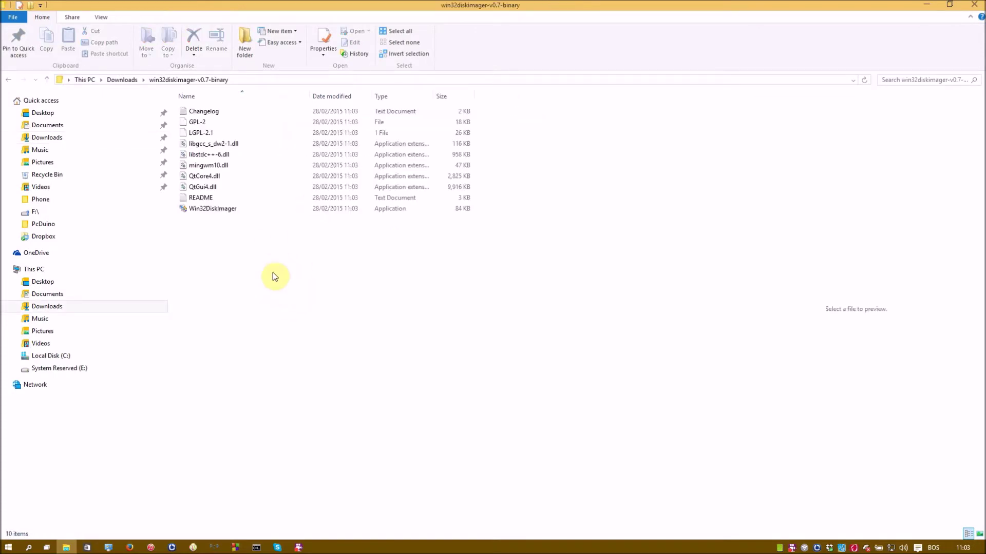
key("BackSpace")
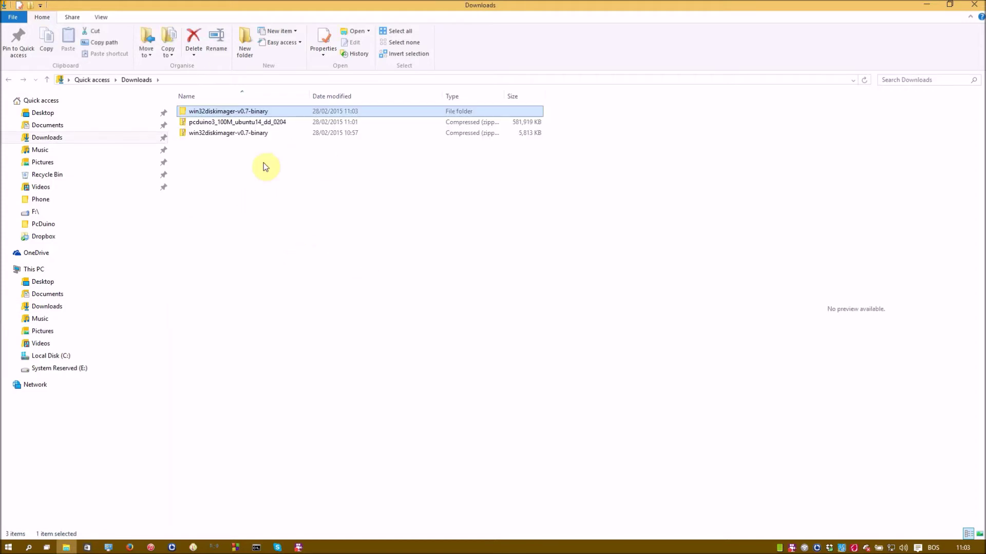
left_click(213, 133)
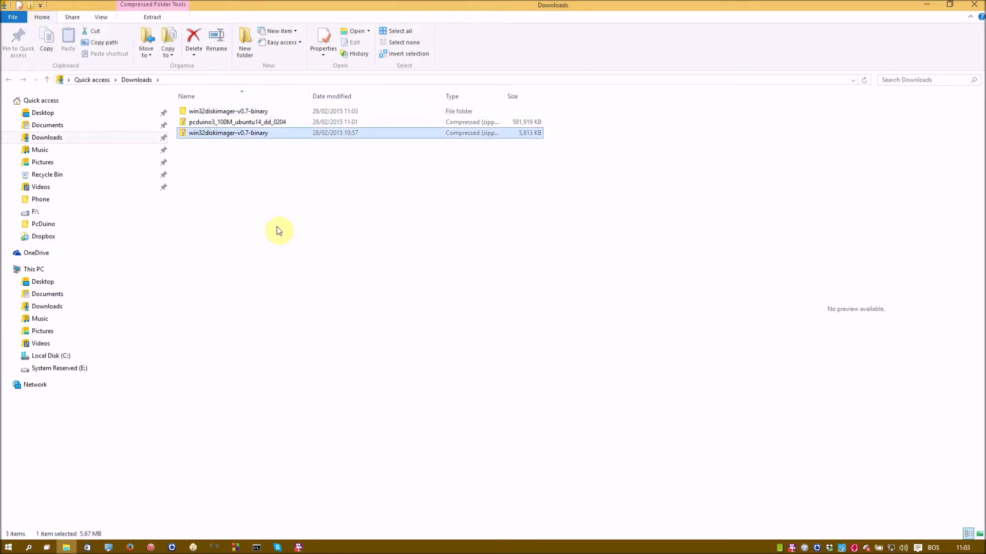
key("Delete")
double_click(261, 112)
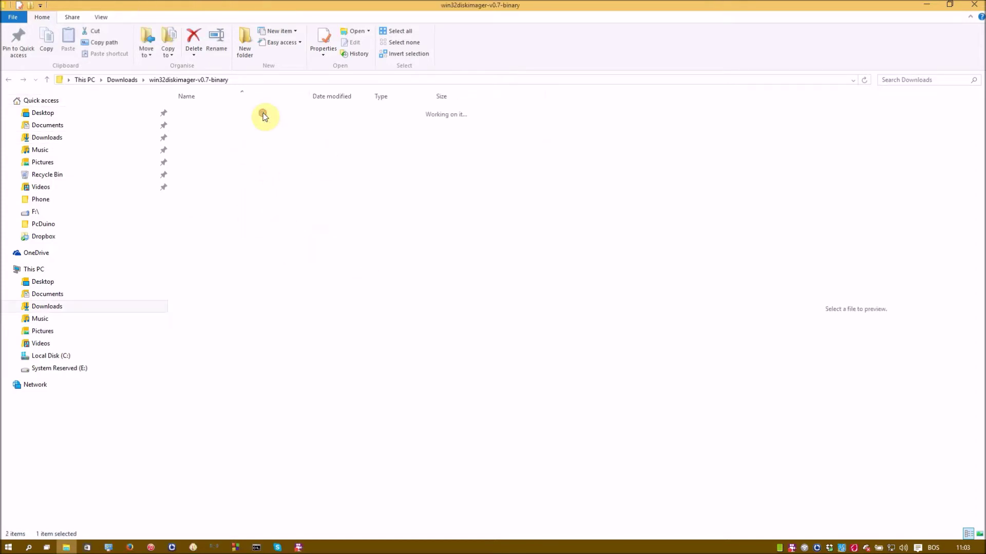
- Run Win32DiskImager as administrator, approve the UAC prompt, and move its window lower
left_click(230, 214)
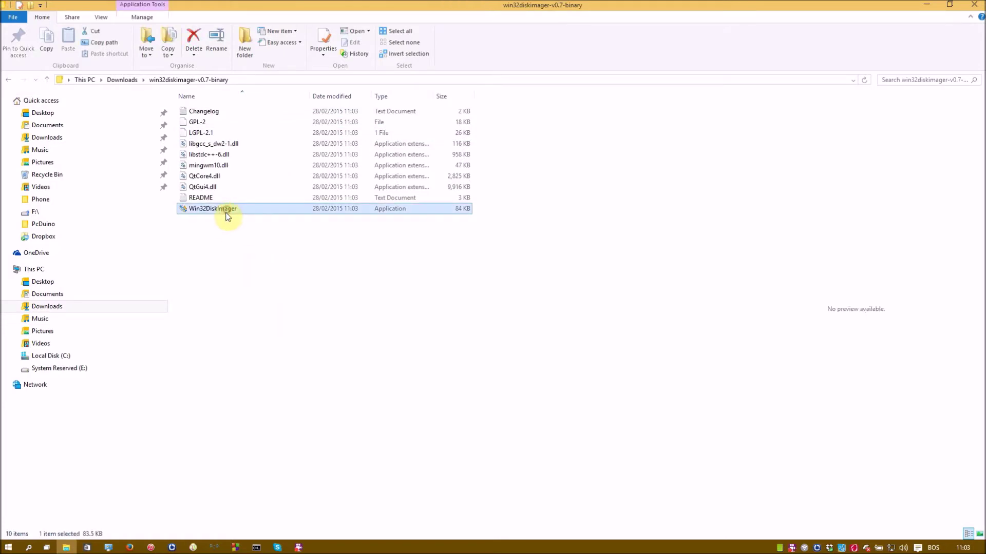
right_click(208, 210)
left_click(247, 228)
key("Return")
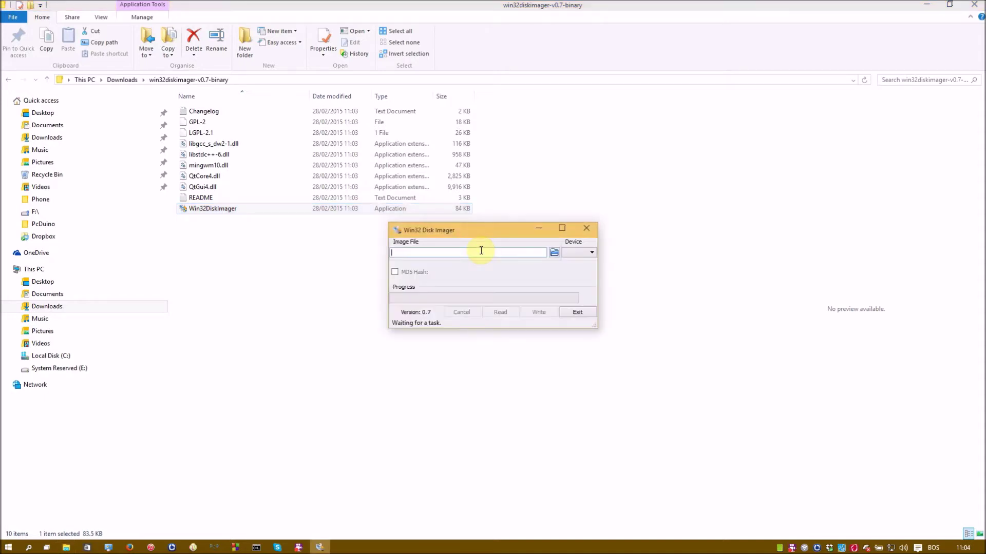
left_click_drag(488, 229, 475, 267)
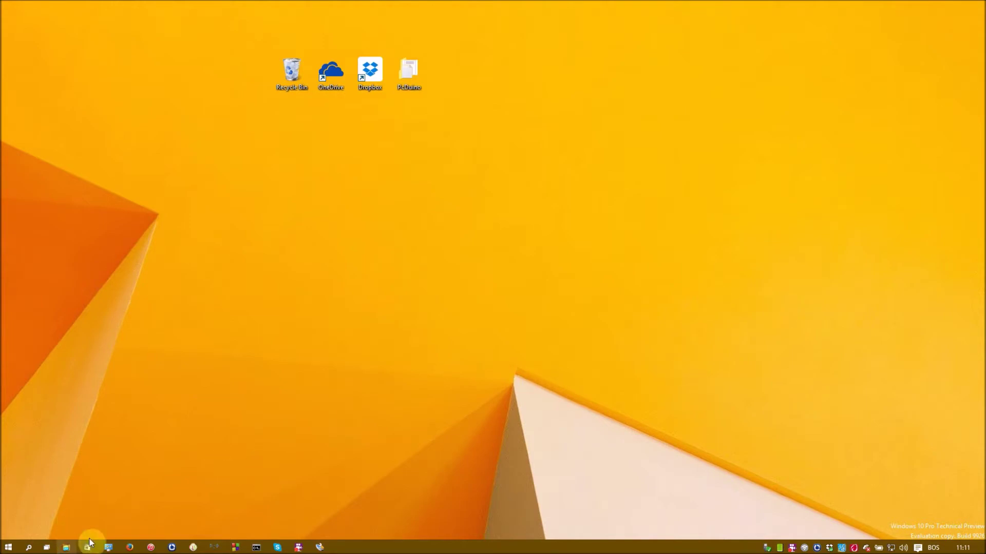
- Open File Explorer on Quick access, showing Removable Disk (F:) among the drives
left_click(67, 547)
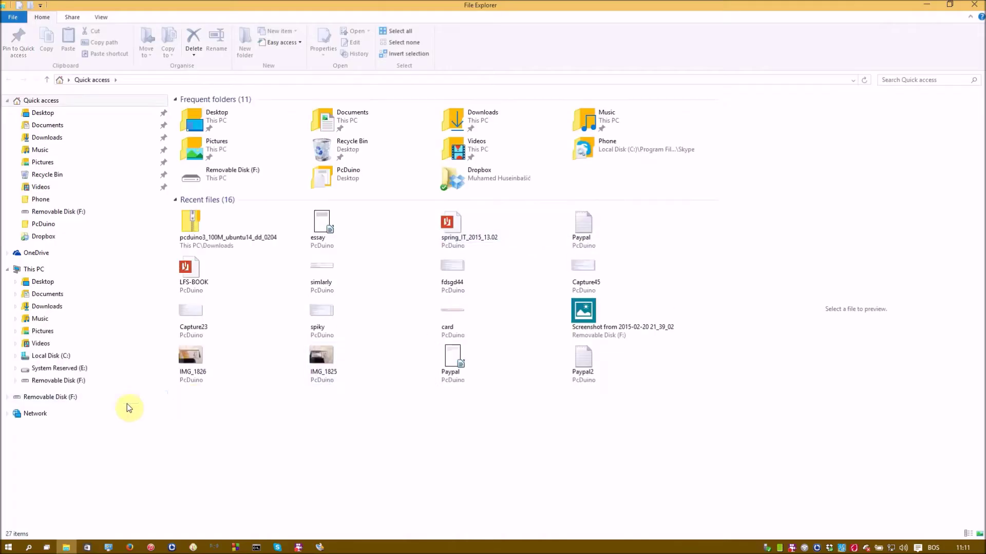
left_click(86, 382)
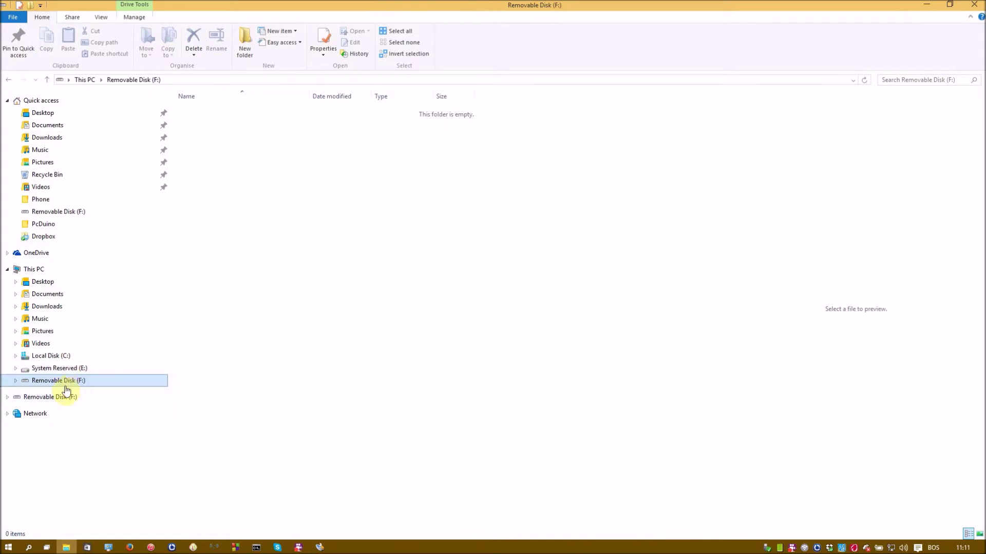
left_click(975, 5)
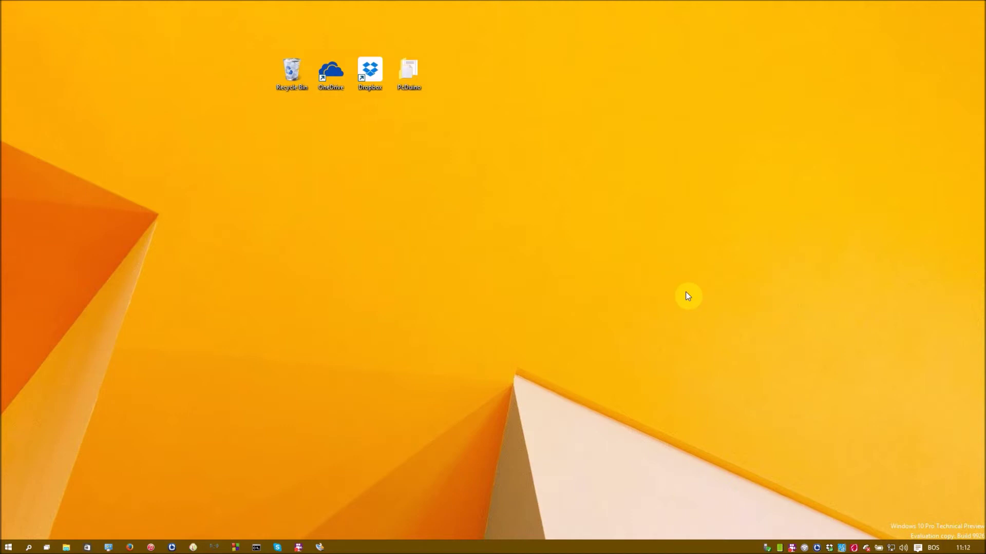
- Restore the disk imager window, nudge it up, and minimise it again
left_click(319, 548)
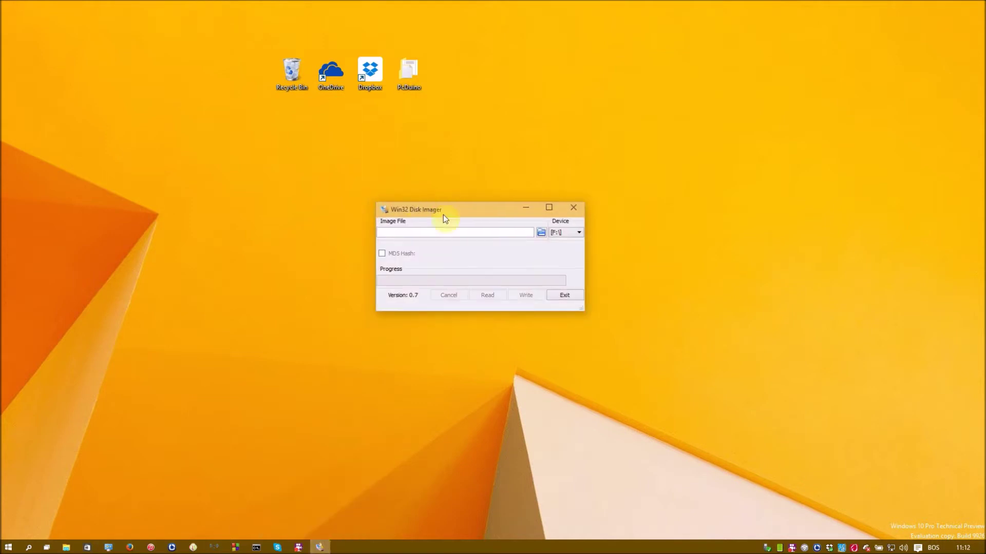
left_click_drag(442, 215, 438, 197)
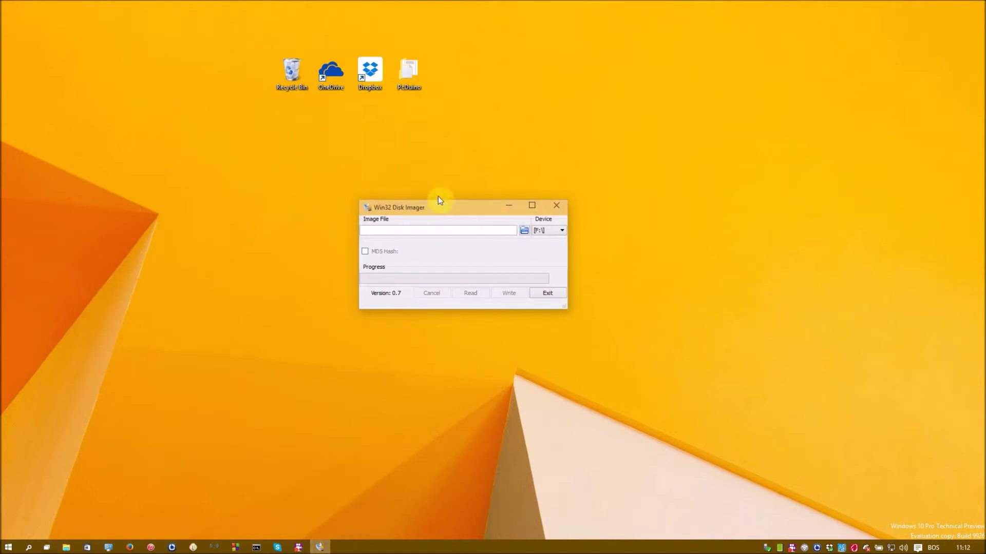
left_click(508, 206)
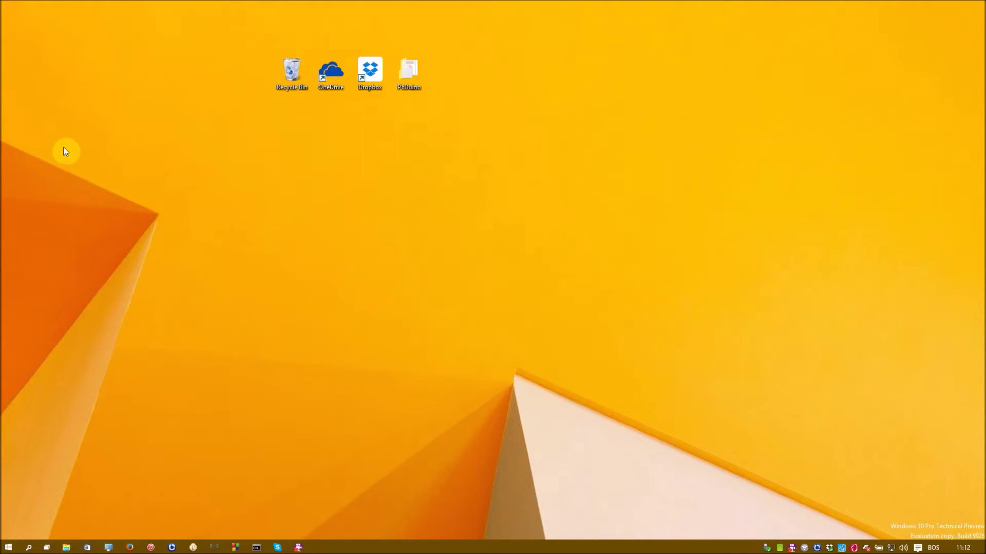
- Launch Win32DiskImager.exe from Downloads\win32diskimager-v0.7-binary and hide File Explorer
key("super+e")
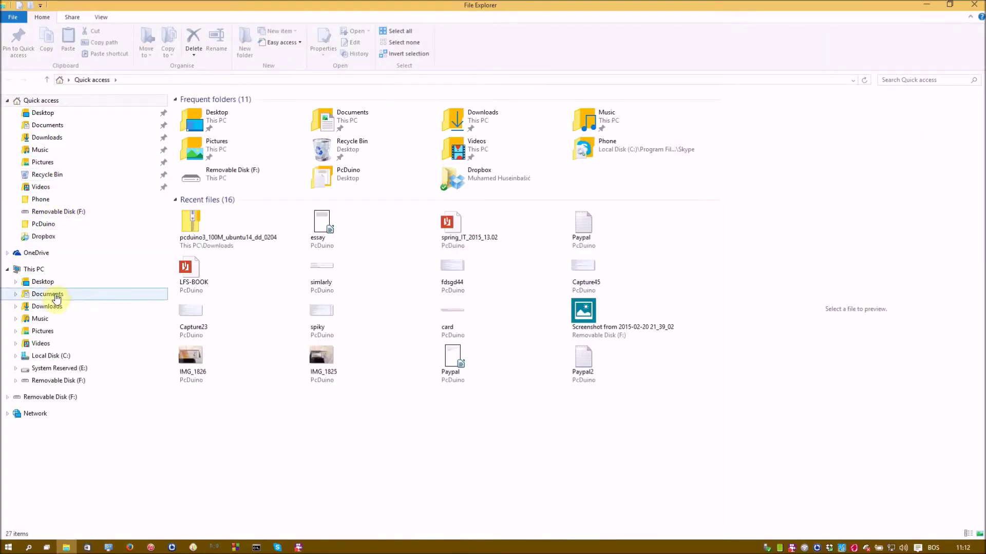
left_click(57, 306)
left_click(250, 113)
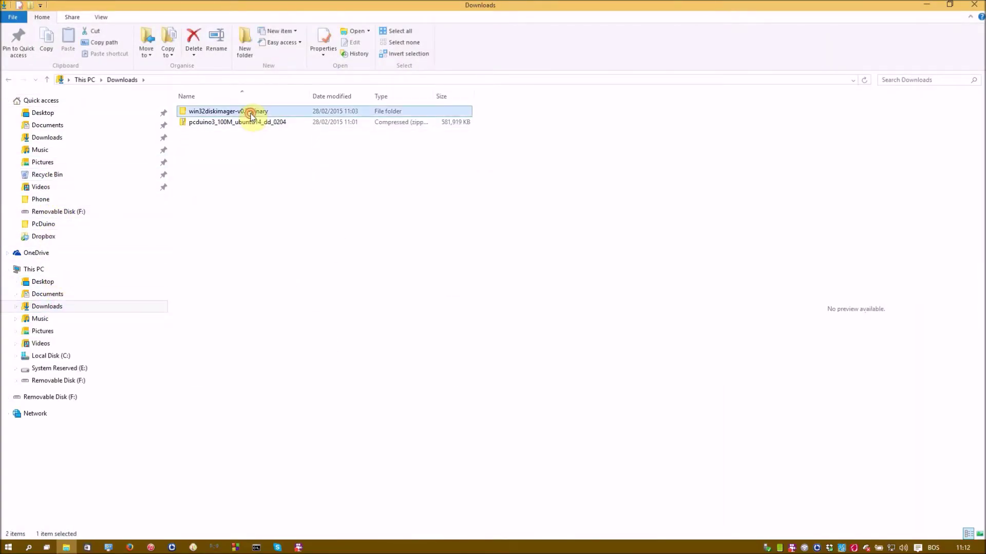
double_click(250, 113)
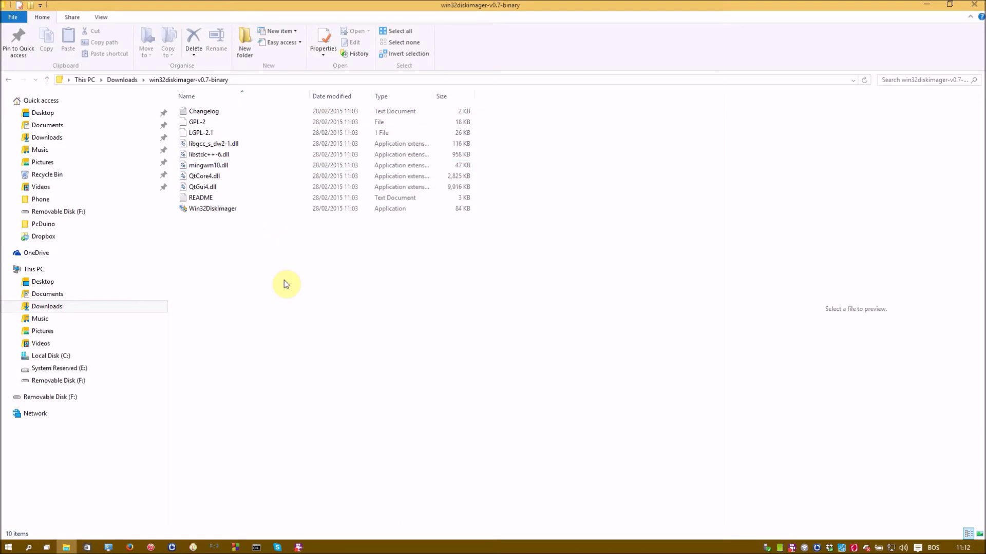
double_click(230, 209)
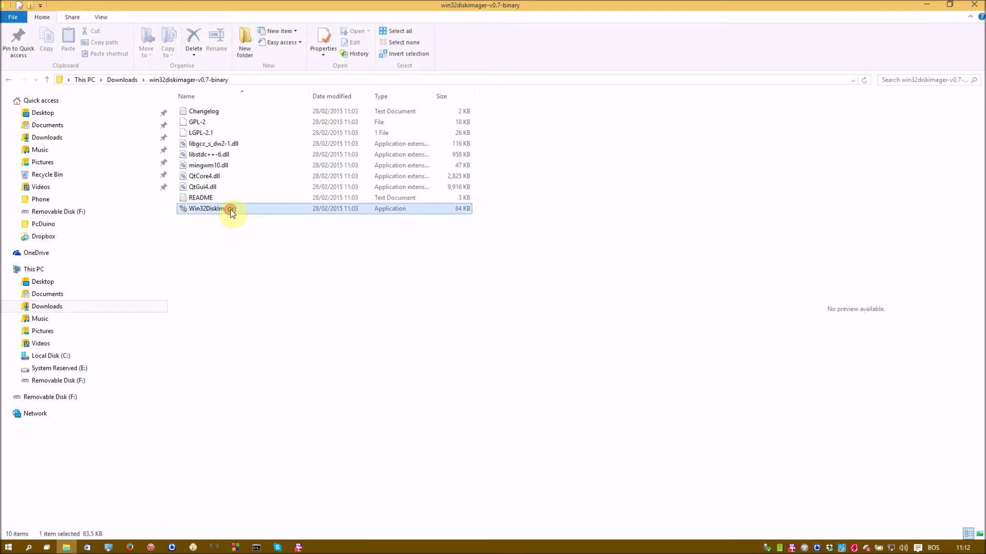
left_click(927, 5)
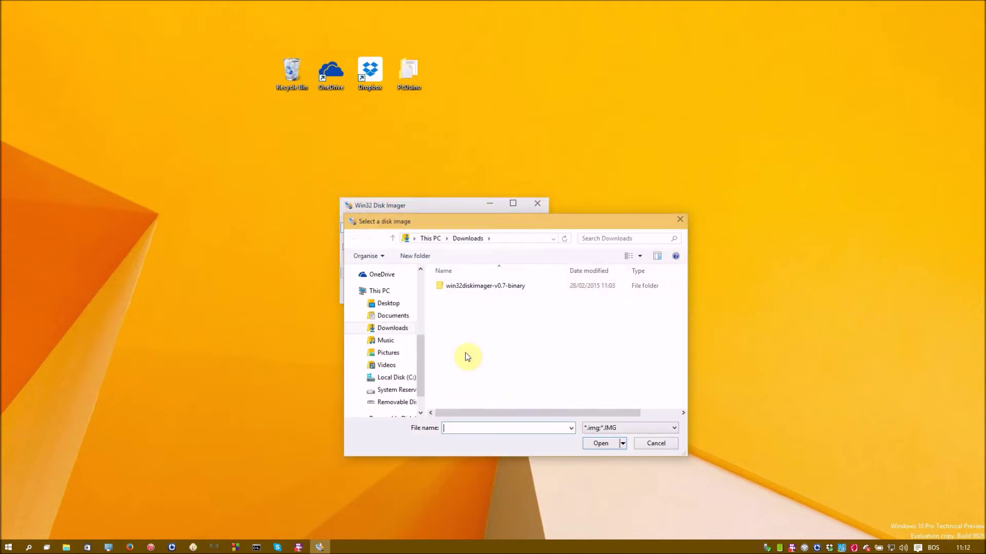
- Enlarge the Select a disk image picker and set its filter to *.*, showing only the zip
left_click_drag(559, 193, 764, 156)
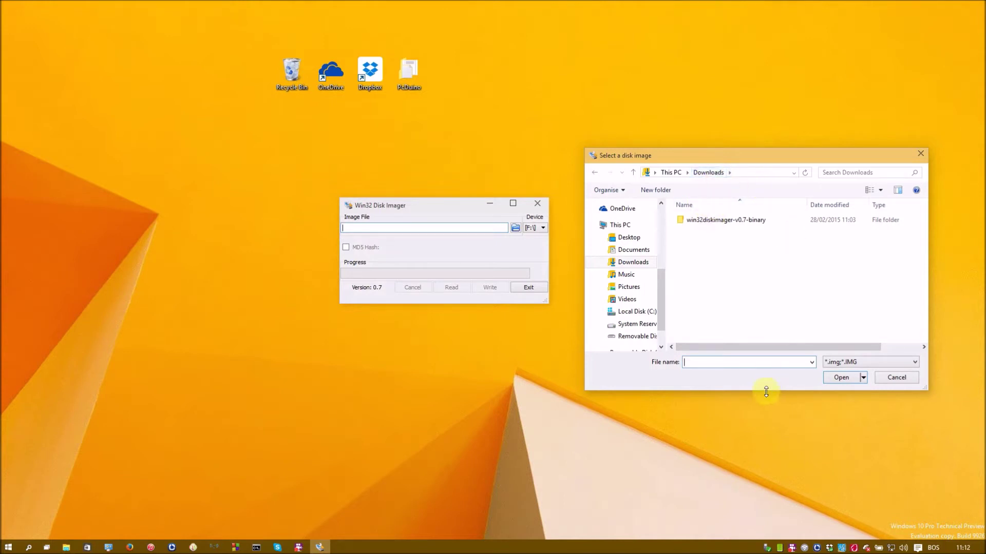
left_click_drag(766, 391, 768, 474)
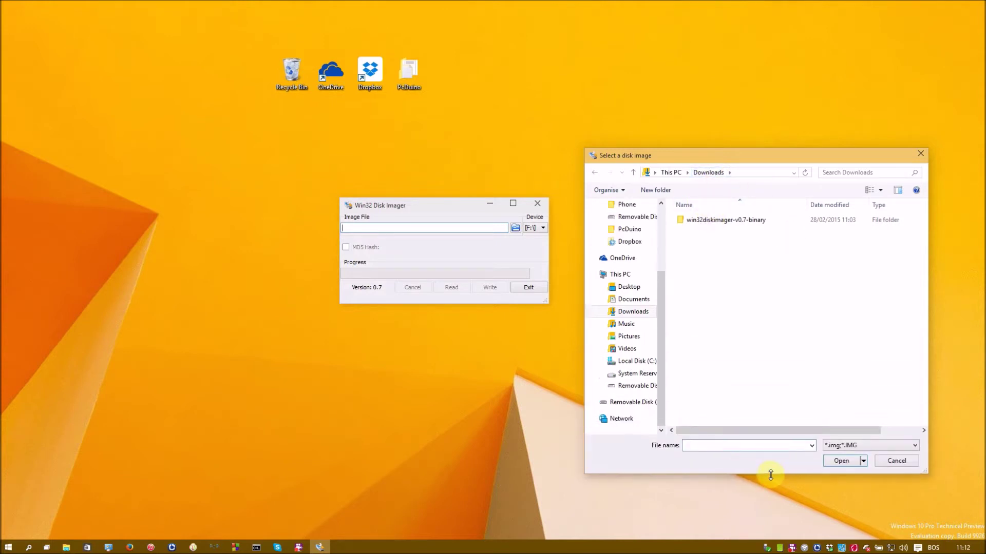
left_click(892, 440)
left_click(892, 456)
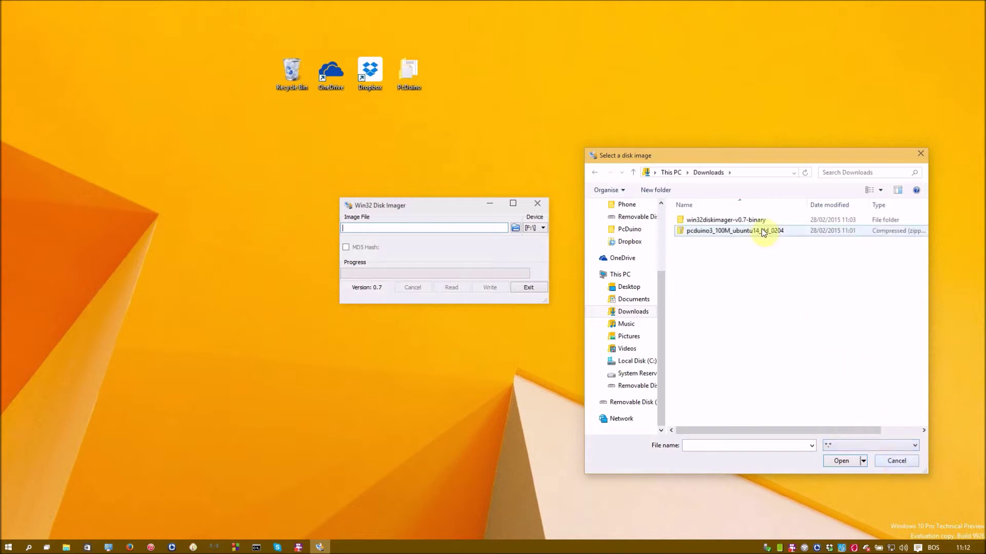
left_click_drag(927, 296, 937, 296)
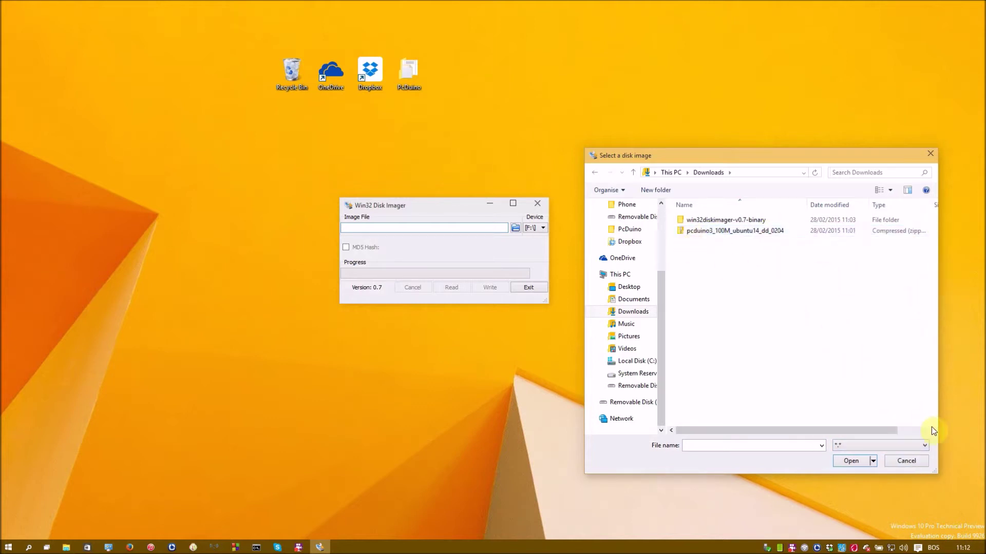
left_click(900, 445)
left_click(868, 457)
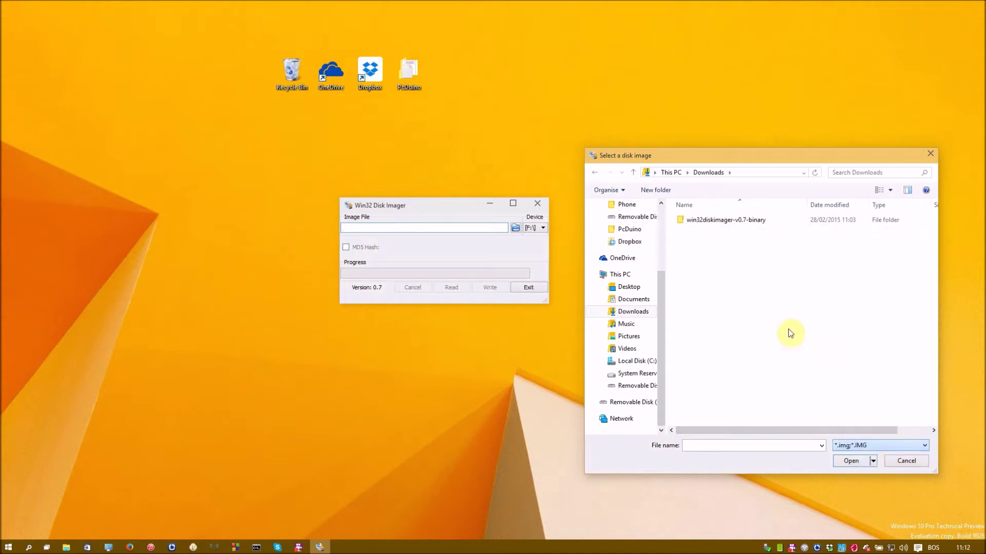
left_click(892, 446)
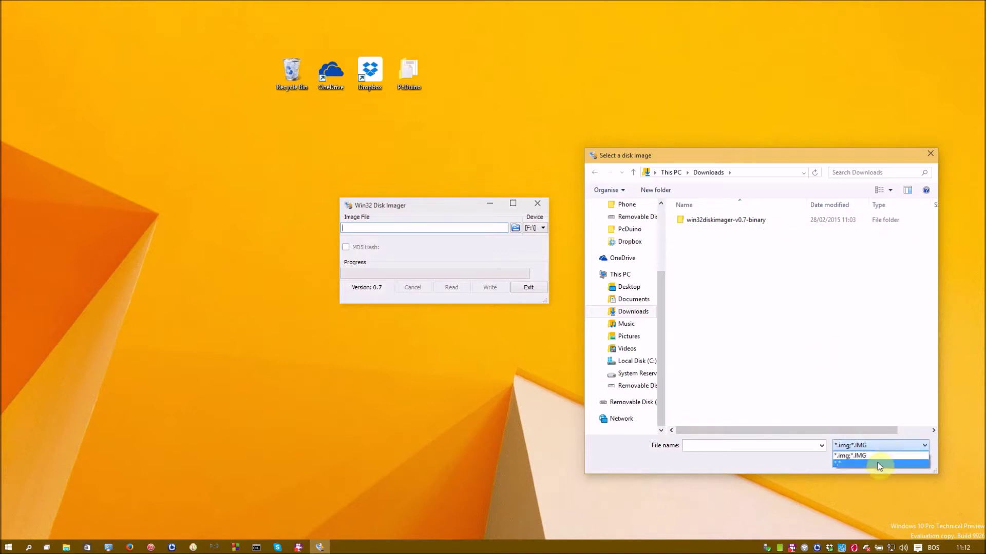
left_click(876, 464)
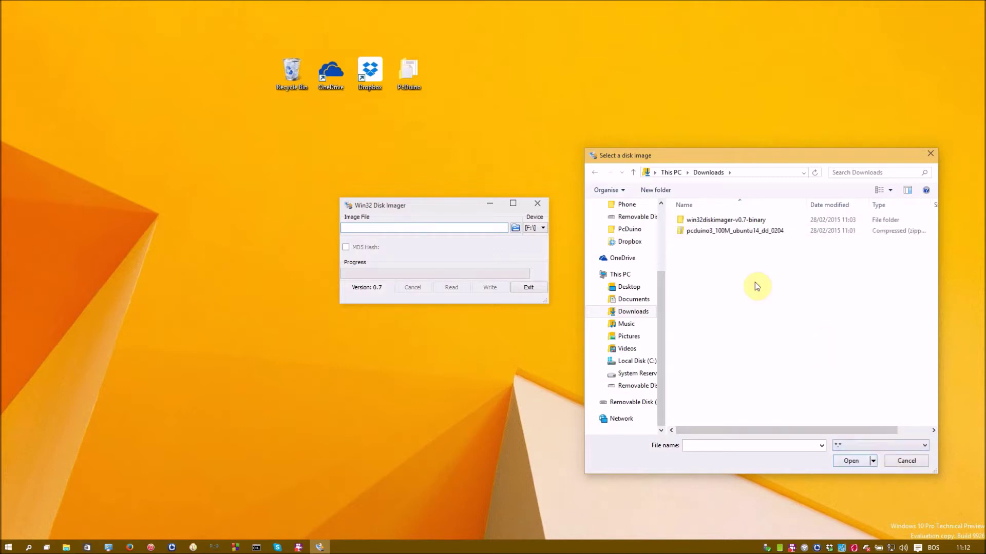
- Cancel the picker, close Win32 Disk Imager and return to the folder window
left_click(930, 154)
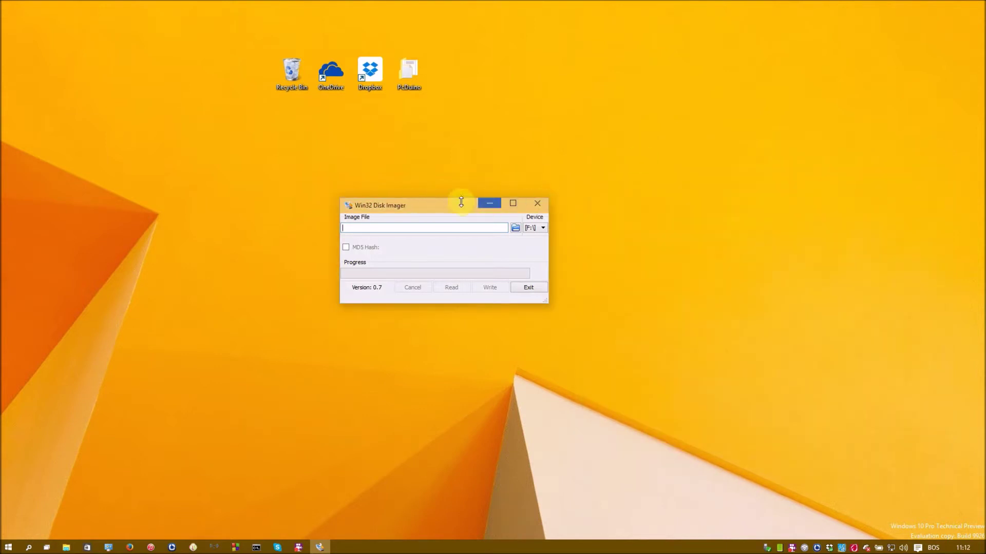
left_click(535, 201)
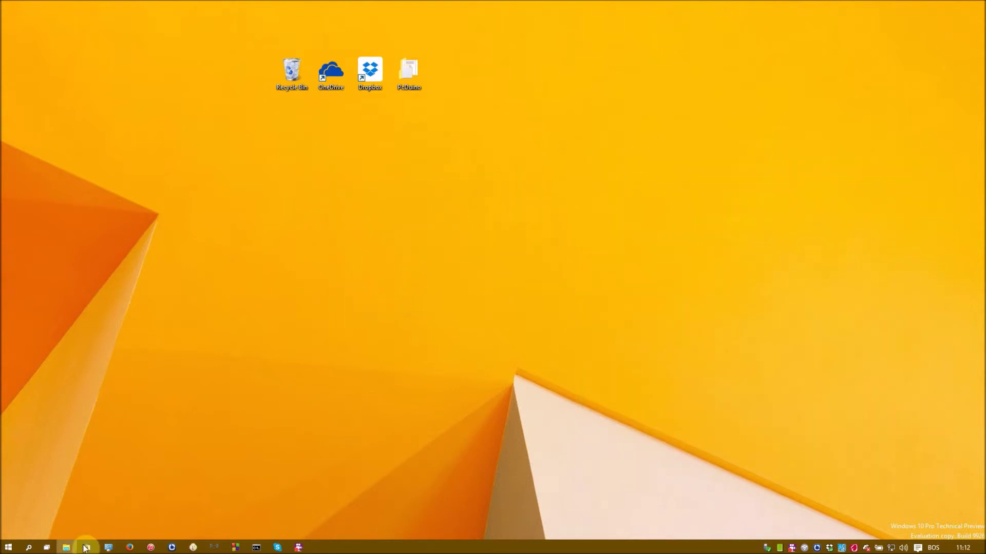
key("alt+Tab")
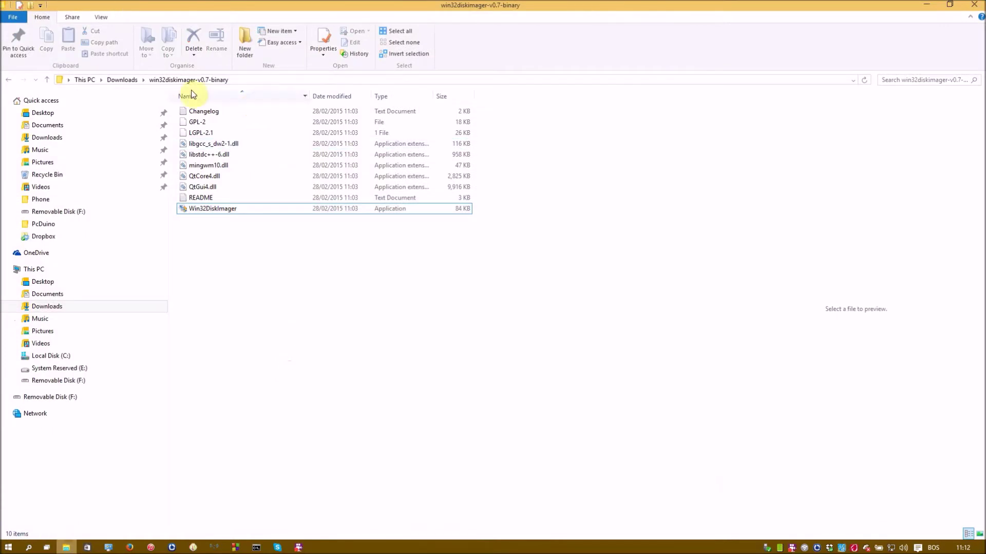
- Extract the pcduino3 zip in Downloads into a new folder and open it
left_click(122, 79)
left_click(233, 123)
right_click(232, 124)
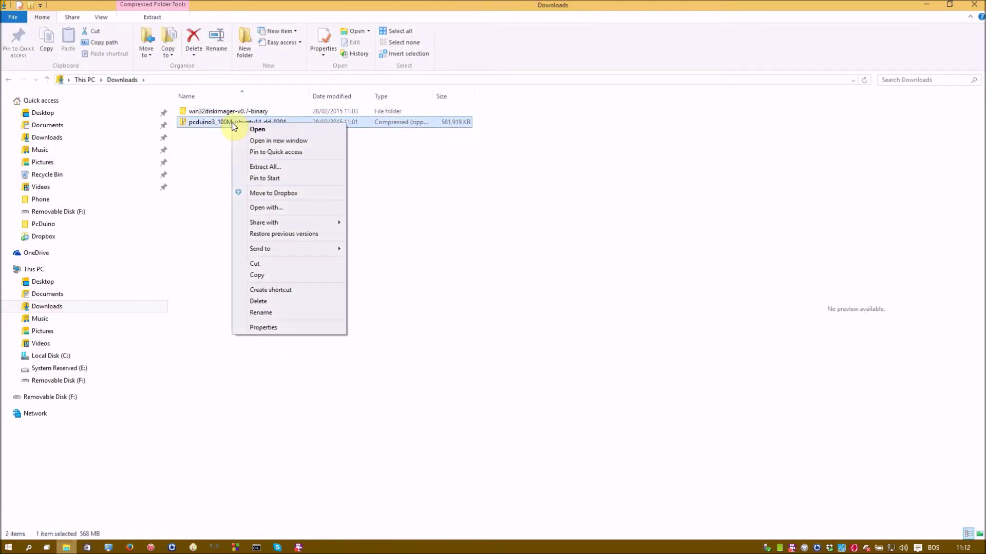
left_click(284, 167)
left_click(589, 374)
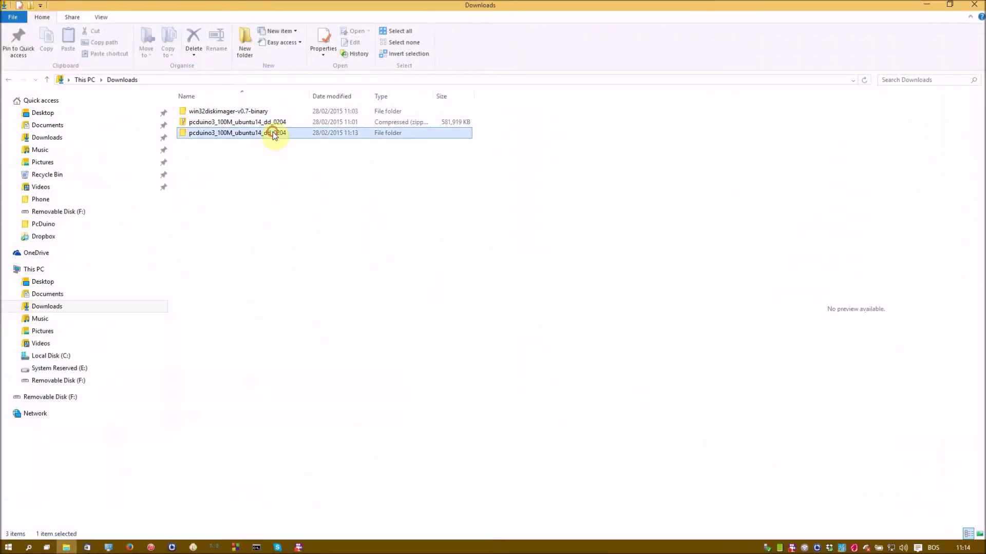
key("Return")
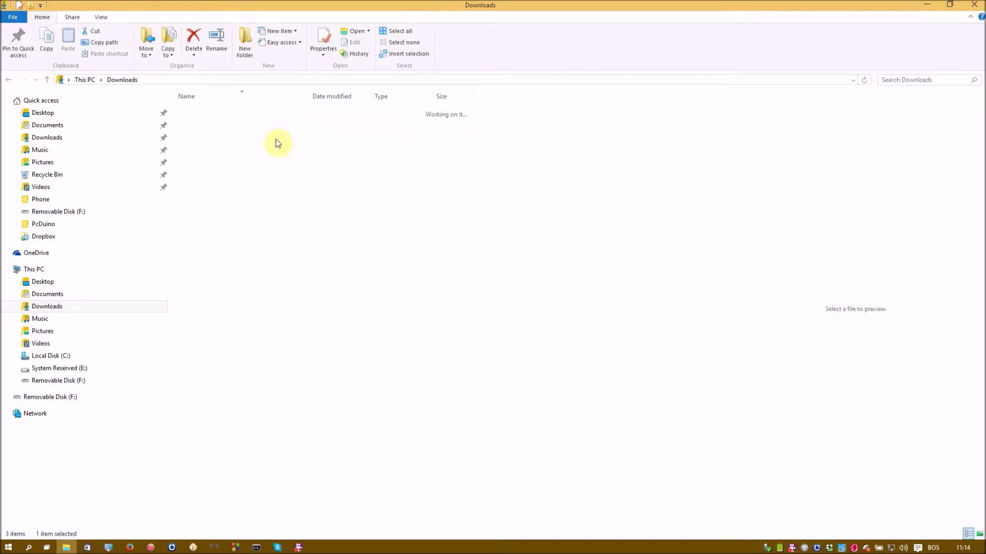
- Back in Downloads, delete the pcduino3_100M_ubuntu14_dd_0204 zip archive
left_click(514, 111)
left_click(351, 139)
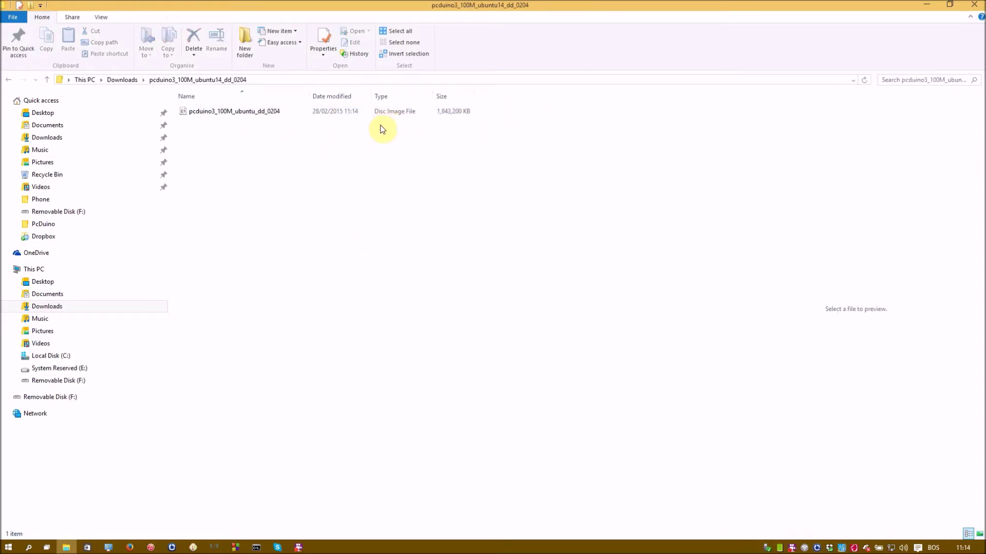
key("BackSpace")
left_click(378, 191)
left_click(224, 137)
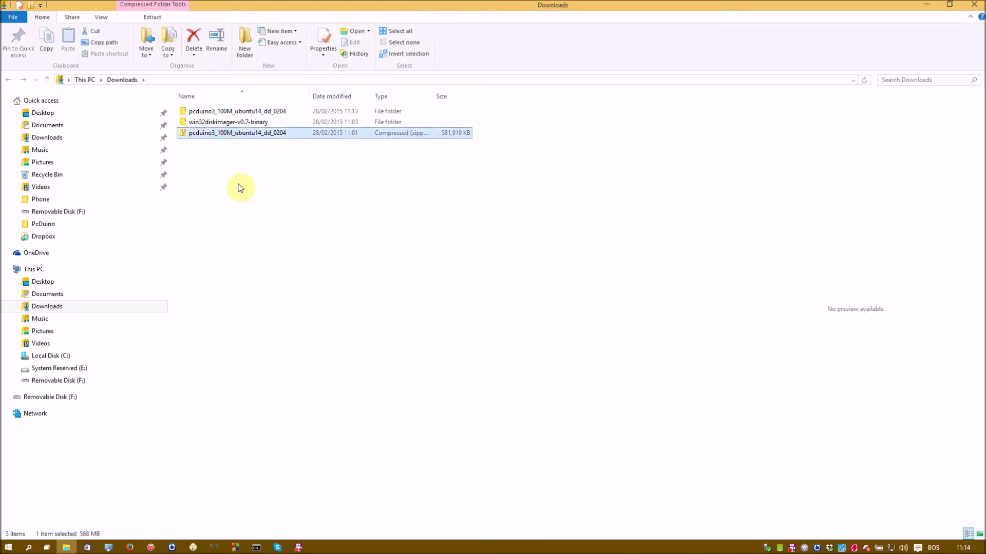
right_click(232, 133)
left_click(263, 308)
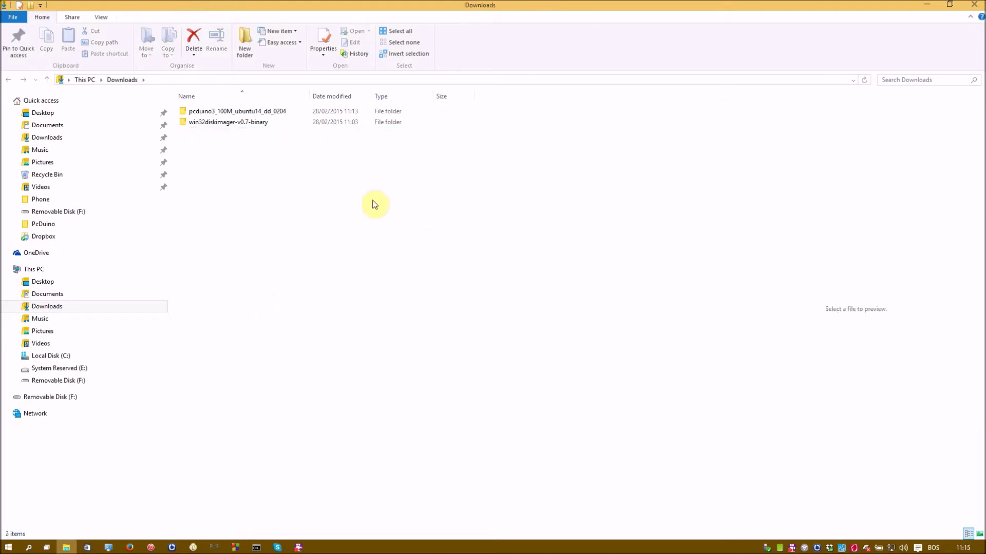
- Run Win32DiskImager.exe from the win32diskimager-v0.7-binary folder and close File Explorer
double_click(242, 124)
left_click(225, 209)
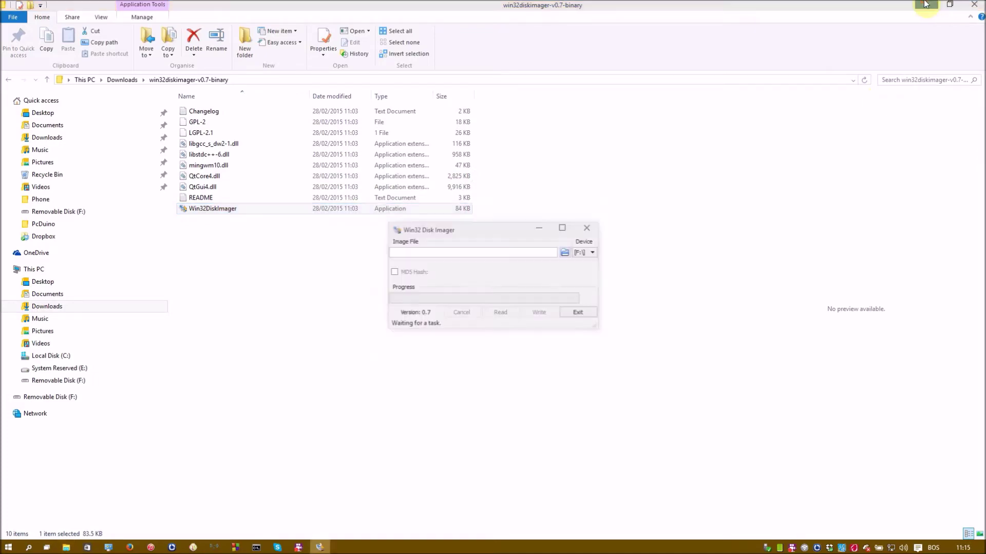
left_click(973, 5)
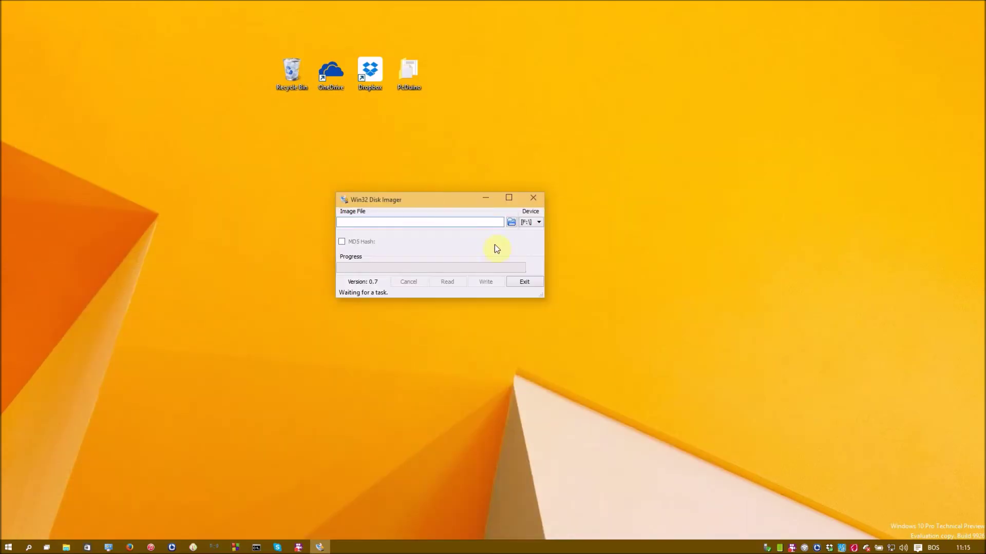
- Load pcduino3_100M_ubuntu_dd_0204.img from the pcduino3_100M_ubuntu14_dd_0204 folder as the Image File
left_click(511, 223)
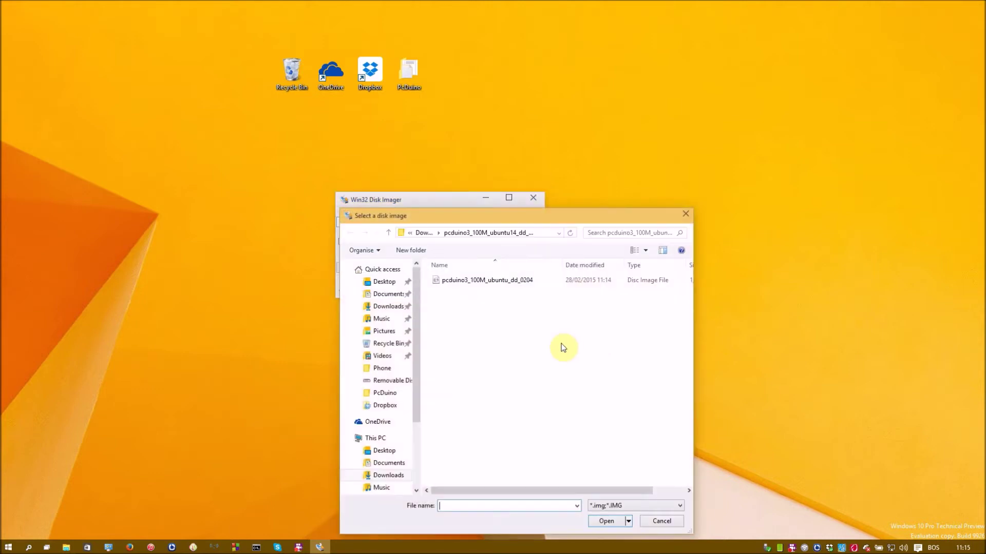
left_click(420, 232)
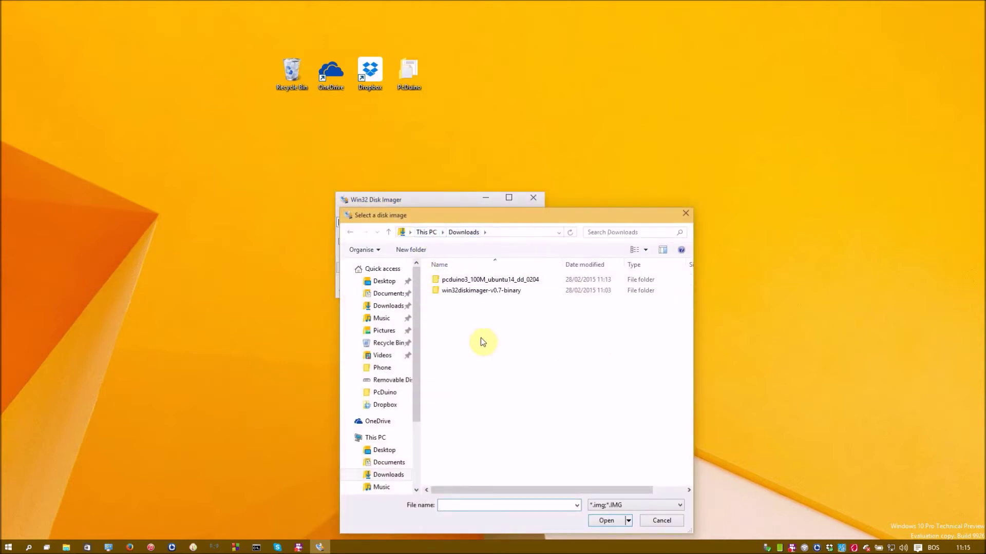
double_click(487, 279)
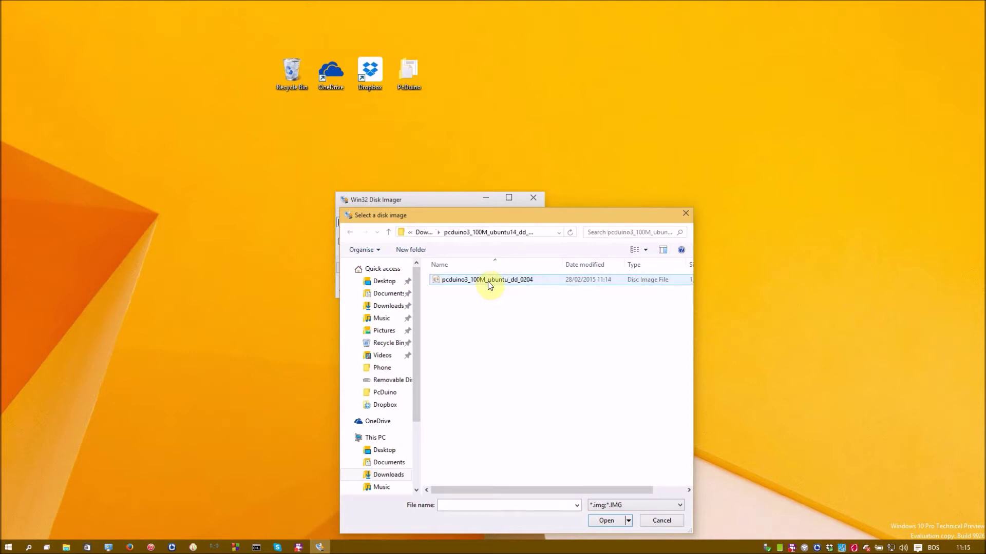
left_click(513, 283)
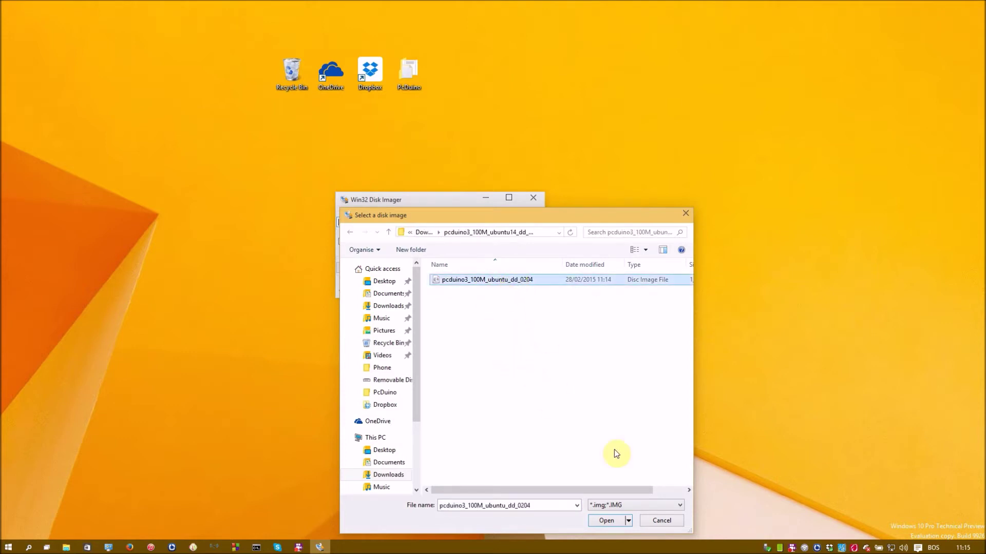
left_click(605, 521)
left_click_drag(545, 251, 735, 241)
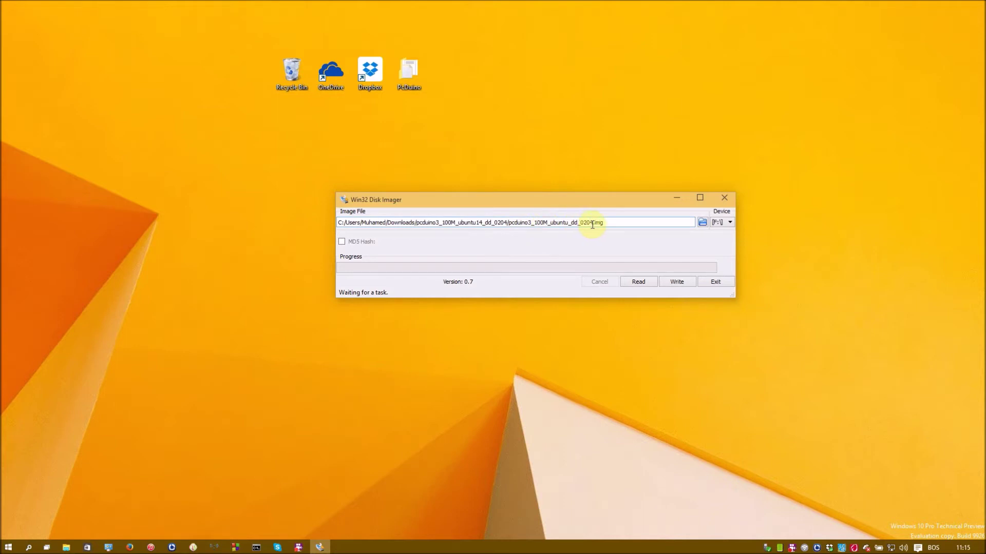
- Check the full image path, keep [F:\] as the Device, and start the write
left_click_drag(604, 222, 417, 222)
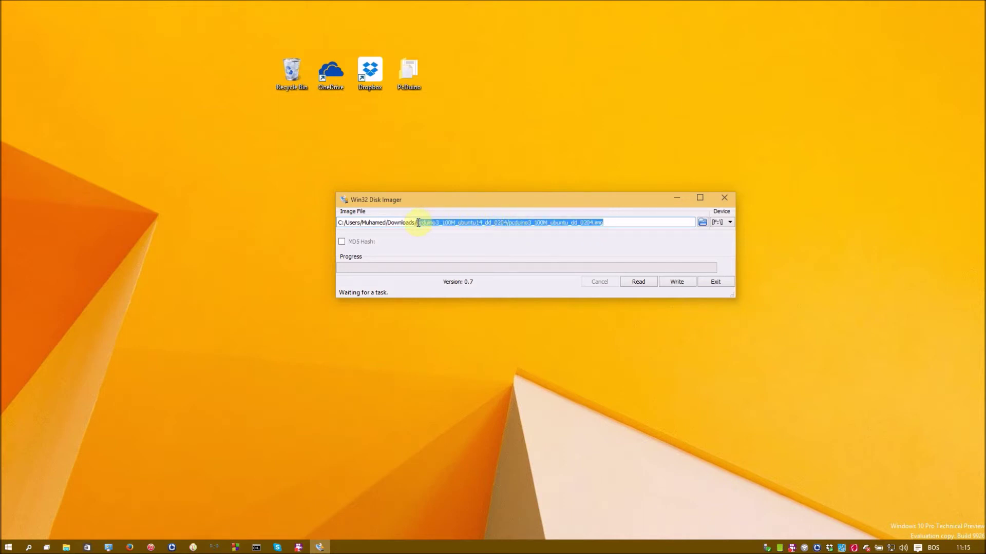
left_click(614, 223)
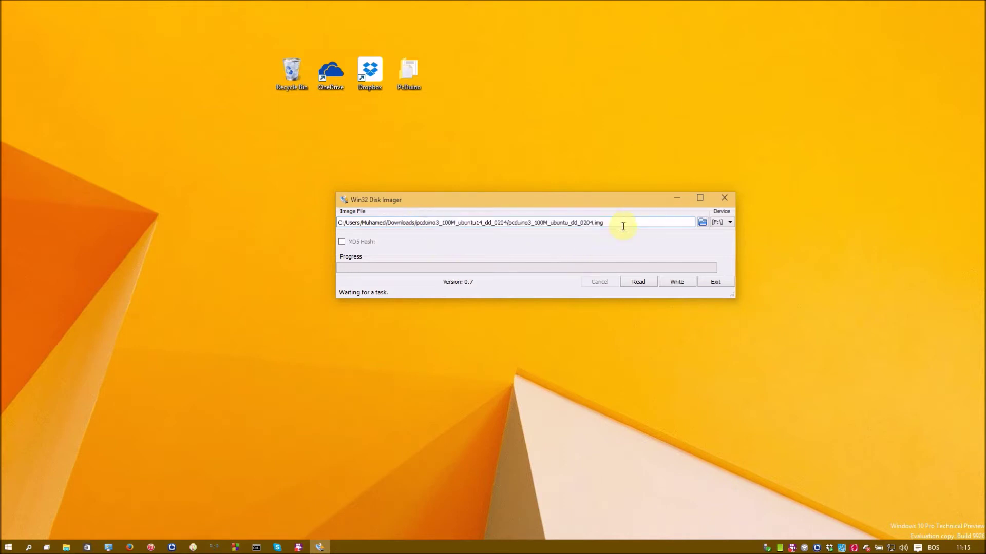
left_click(730, 224)
left_click(732, 221)
left_click(730, 224)
left_click(727, 228)
left_click(729, 232)
left_click(720, 223)
left_click(724, 248)
left_click_drag(607, 201, 564, 198)
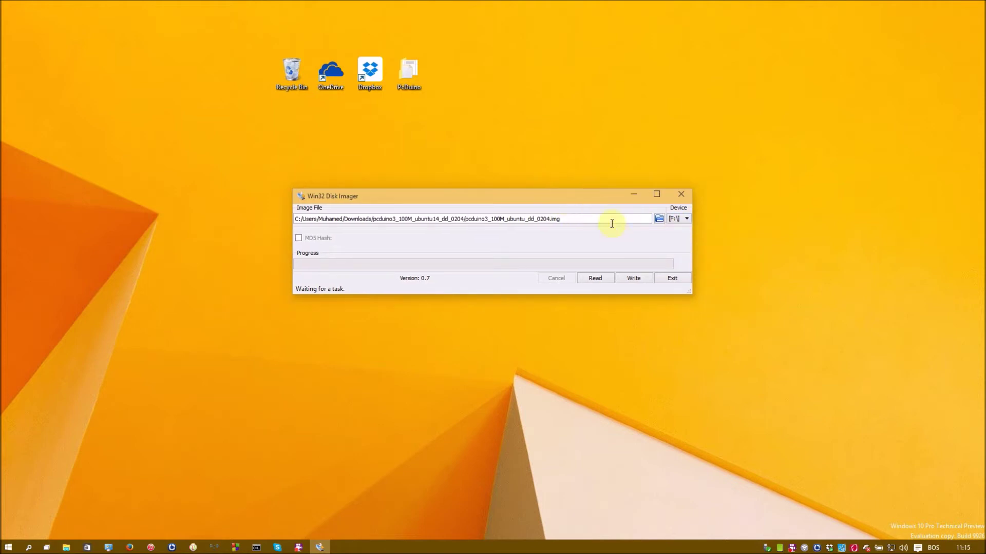
left_click(634, 279)
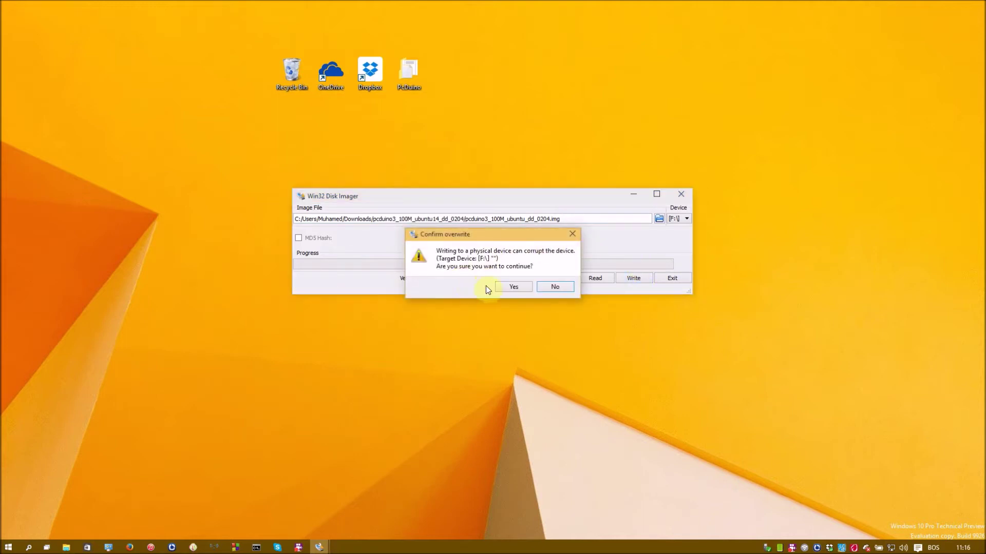
- Confirm overwriting F:\ and let the write finish with 'Write Successful.'
left_click(512, 286)
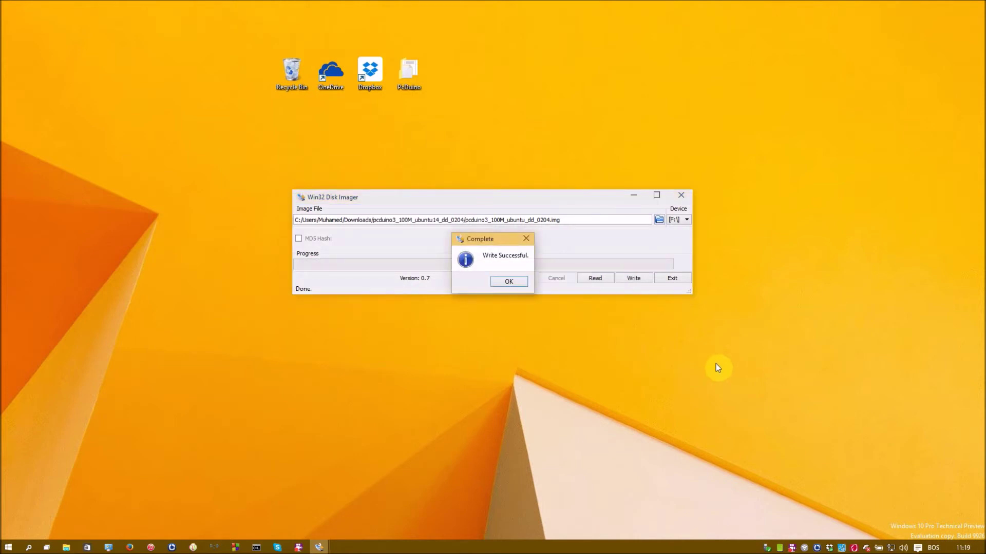
left_click_drag(492, 239, 524, 112)
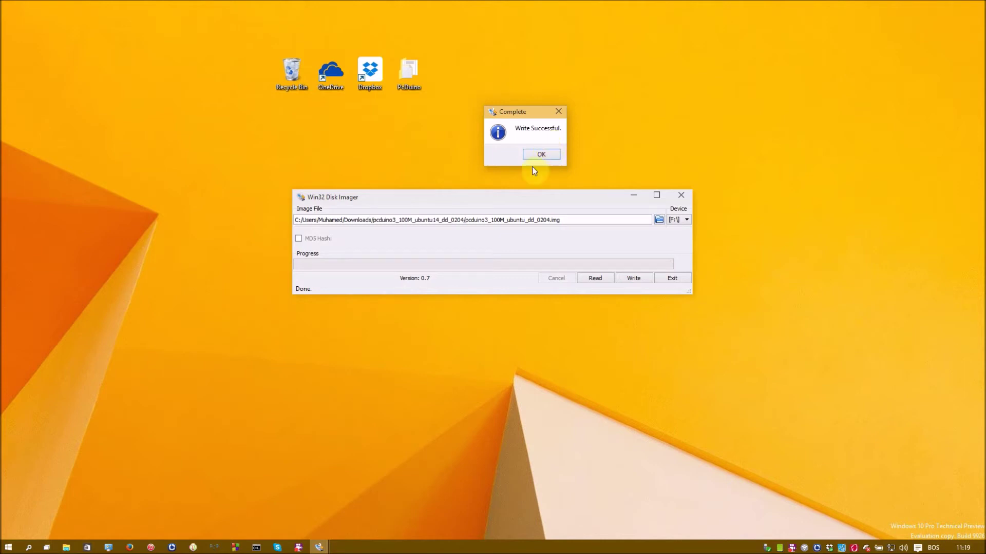
- Dismiss the Write Successful message, then close Win32 Disk Imager and File Explorer
left_click(541, 155)
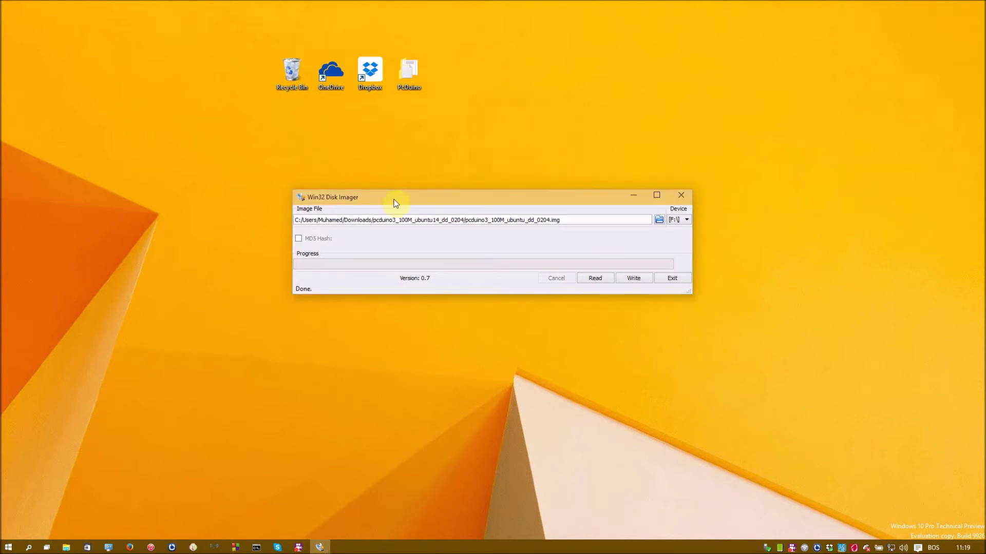
left_click_drag(456, 199, 439, 184)
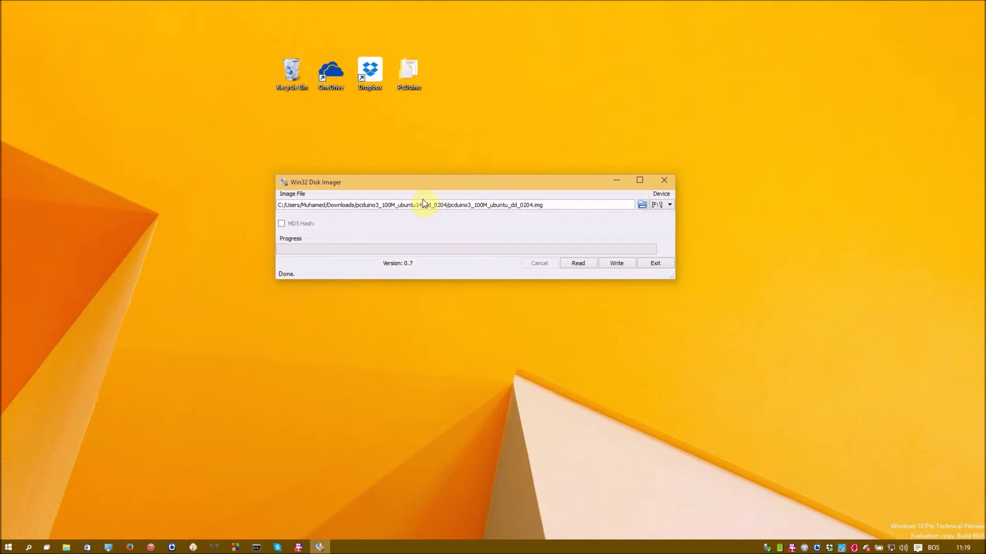
left_click(663, 181)
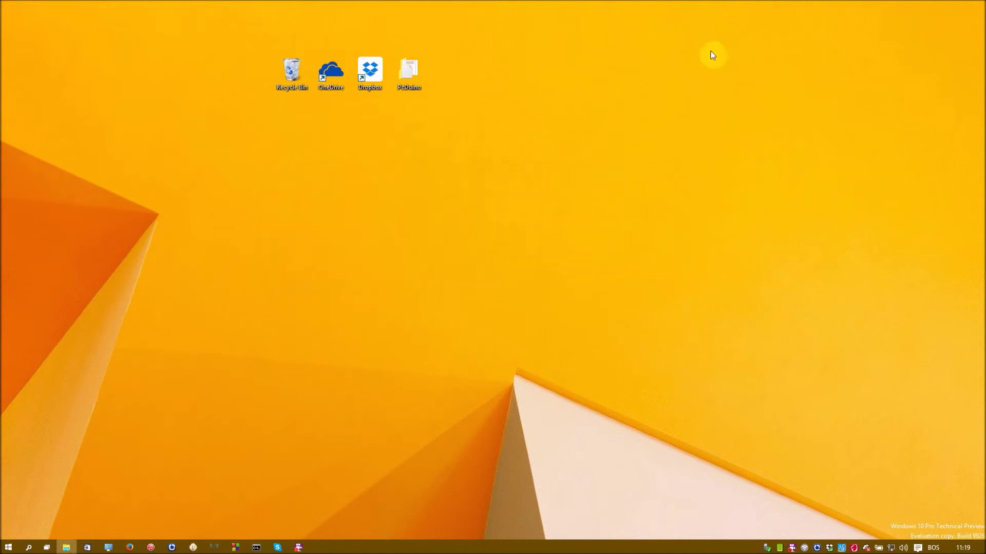
left_click(66, 547)
left_click(974, 4)
- Eject the USB Mass Storage Device from the Safely Remove Hardware tray menu
left_click(767, 548)
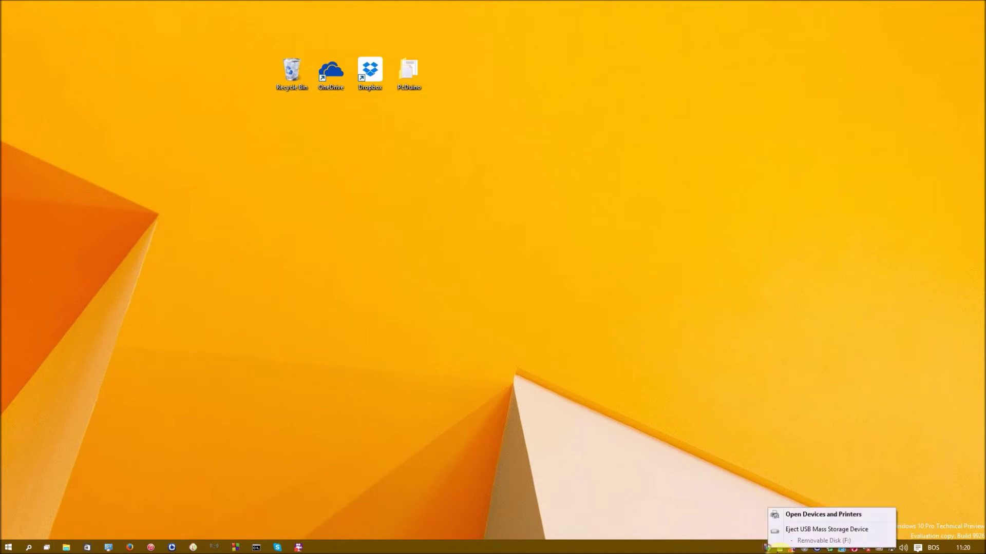
left_click(805, 531)
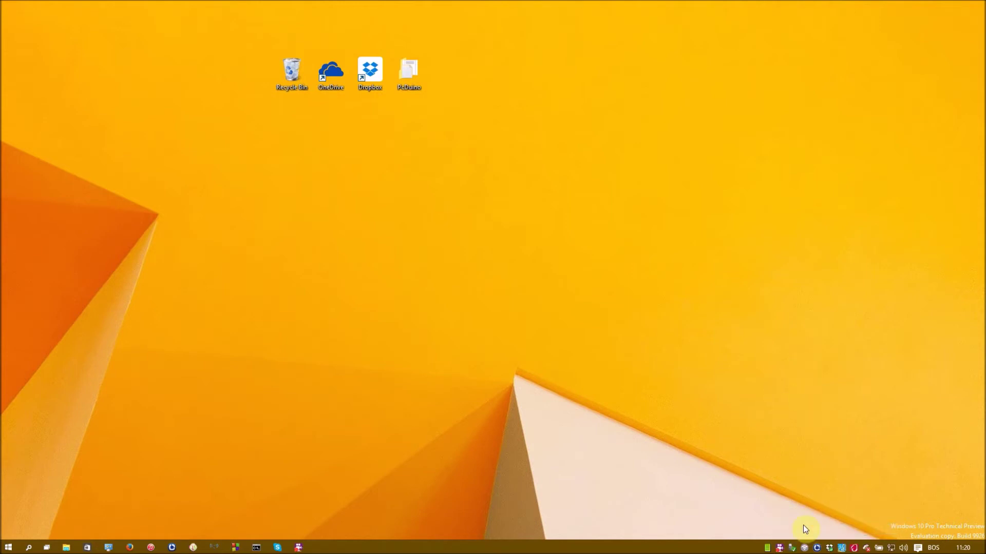
left_click(770, 434)
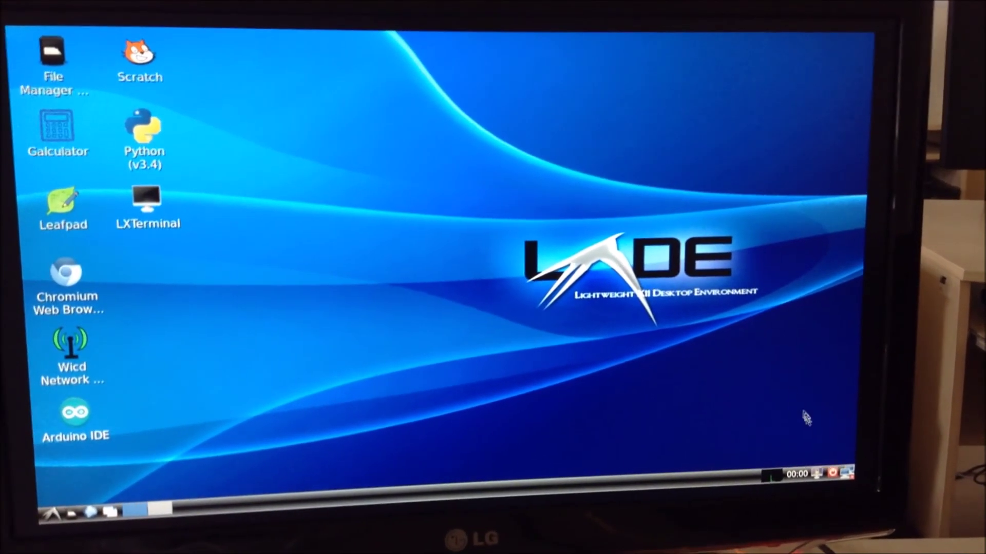
- Use Ctrl+Alt+Delete to show the Logout LXDE session dialog with shutdown options
key("ctrl+alt+Delete")
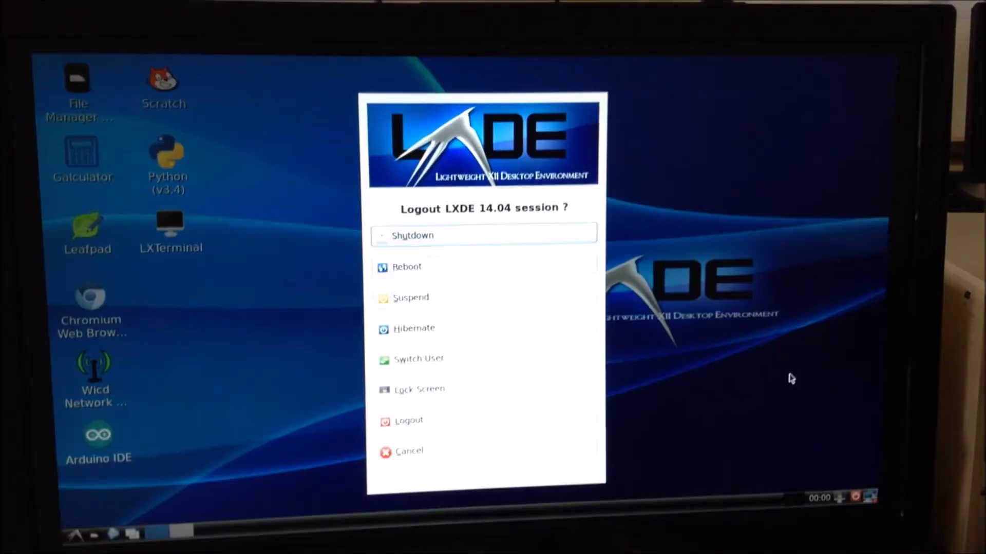